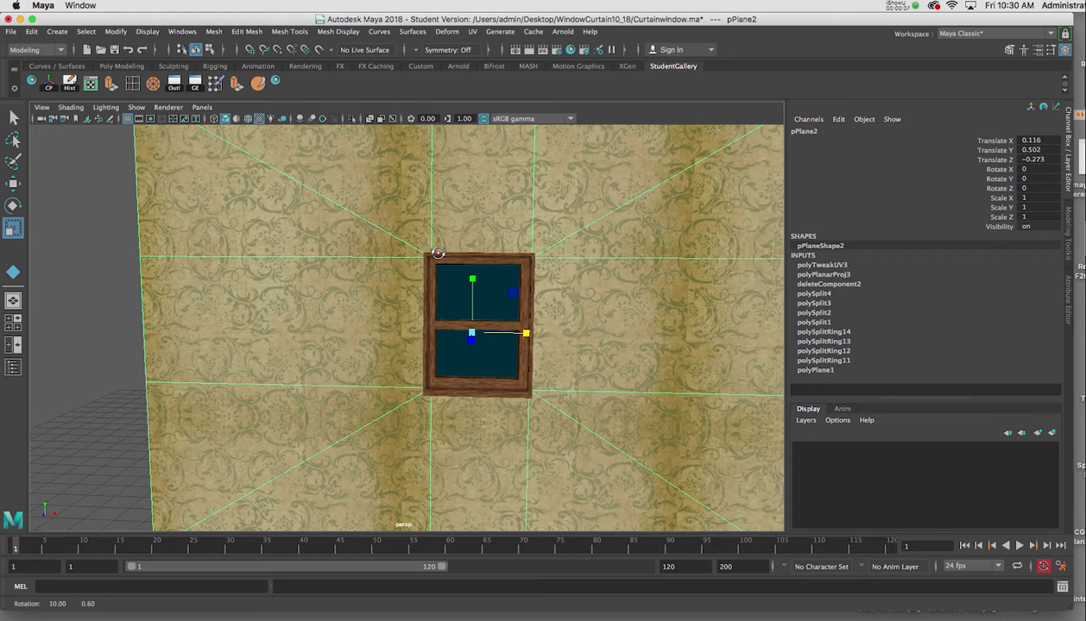
Draw a NURBS plane about 4.2 units wide and 1.6 times as long over the window's left side in the front view.
alt+drag(439, 253, 411, 252)
key(space)
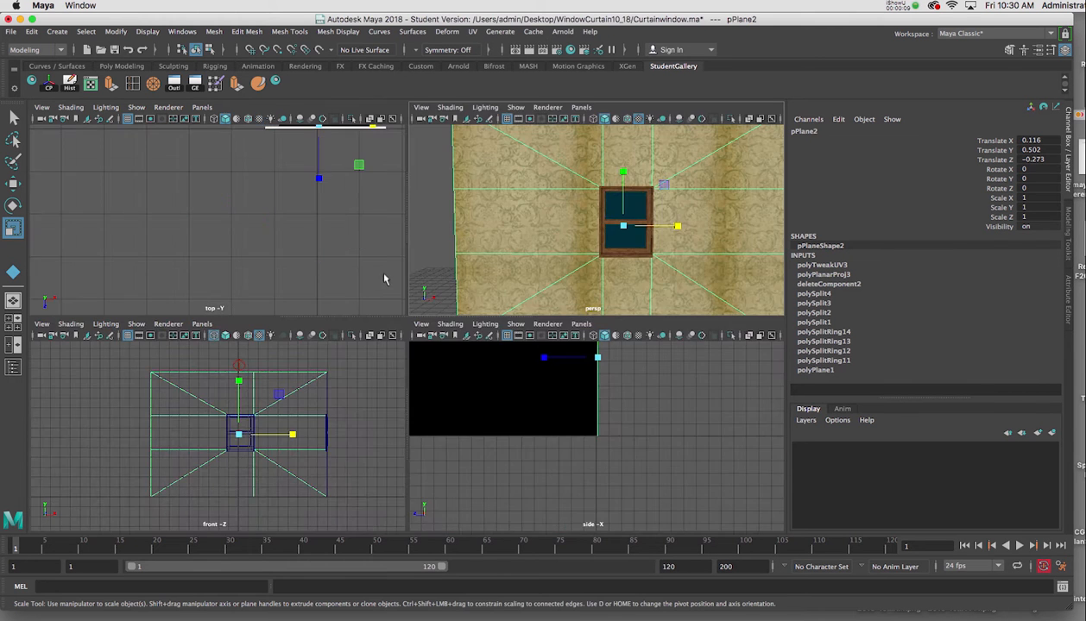
key(space)
scroll(267, 375, up, 4)
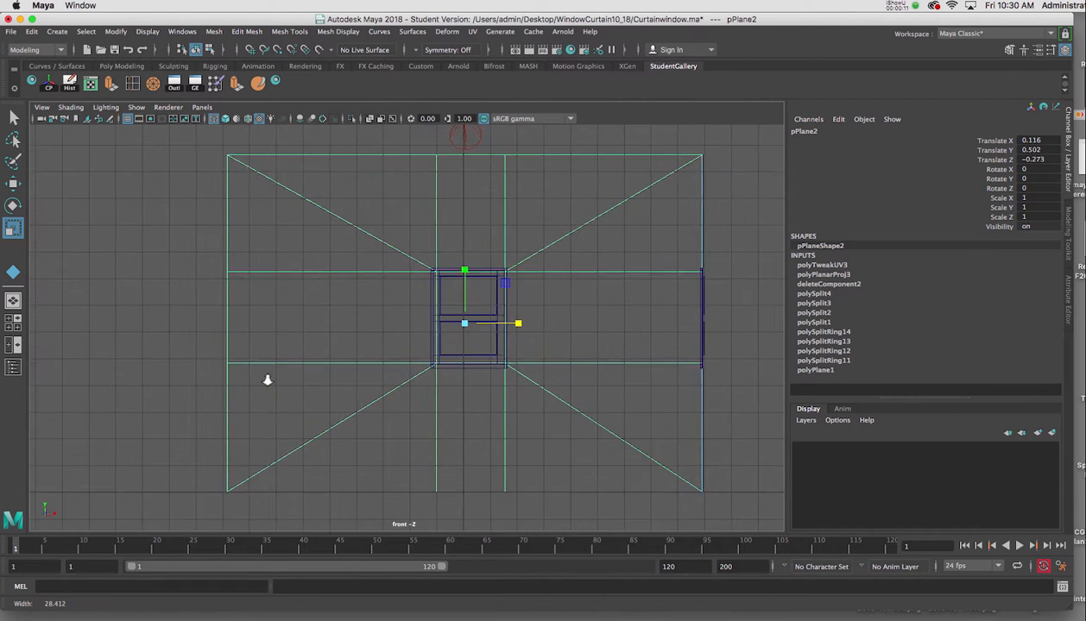
click(170, 249)
alt+right_drag(151, 182, 155, 307)
alt+right_drag(257, 375, 212, 150)
key(space)
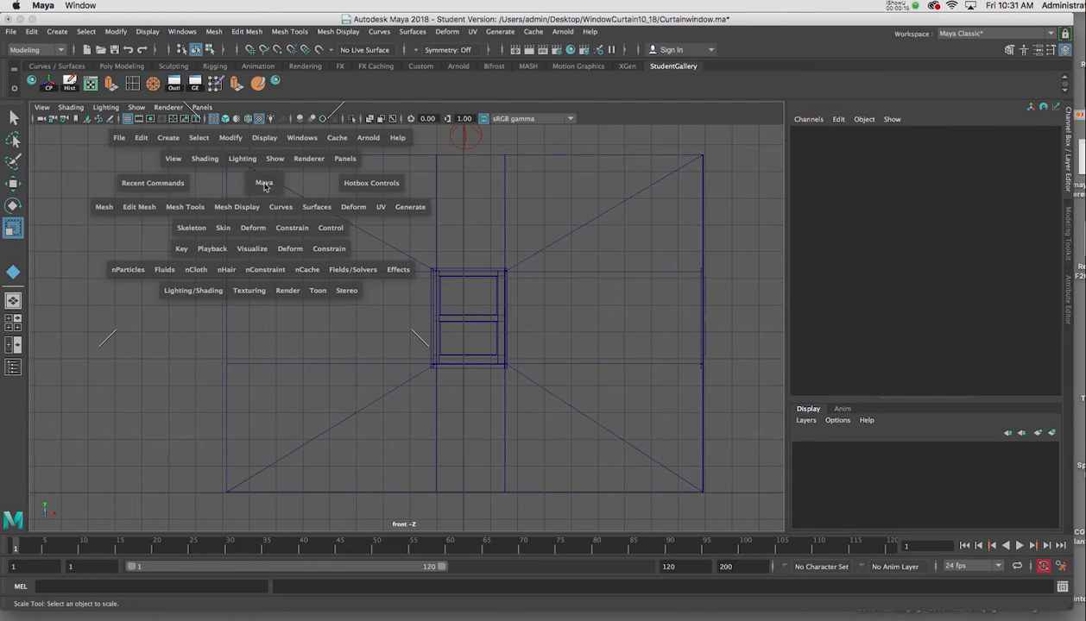
click(169, 138)
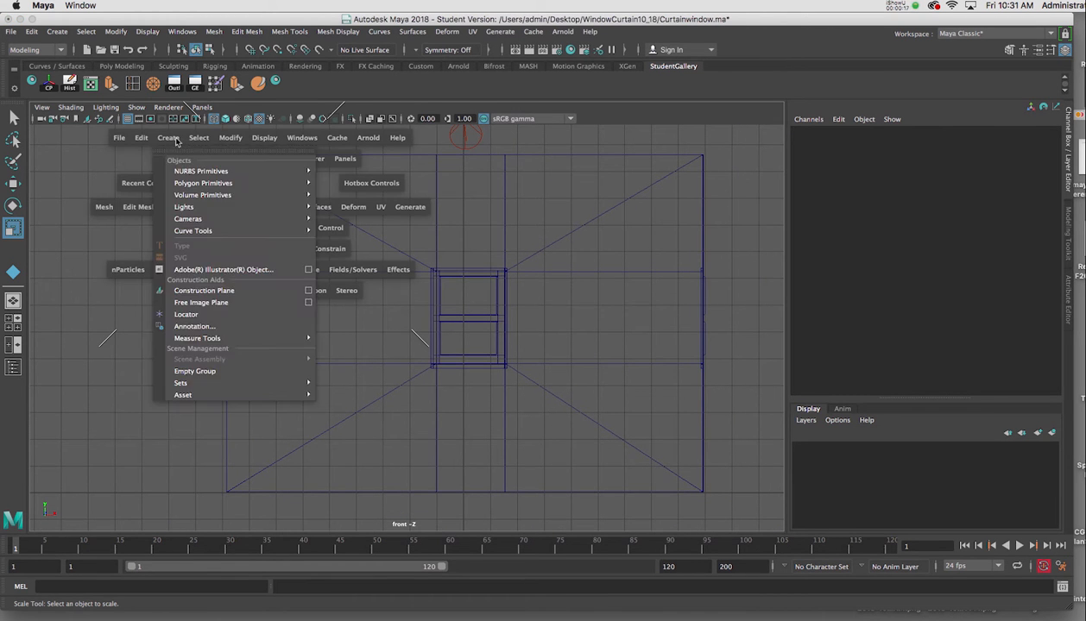
mouse_move(204, 182)
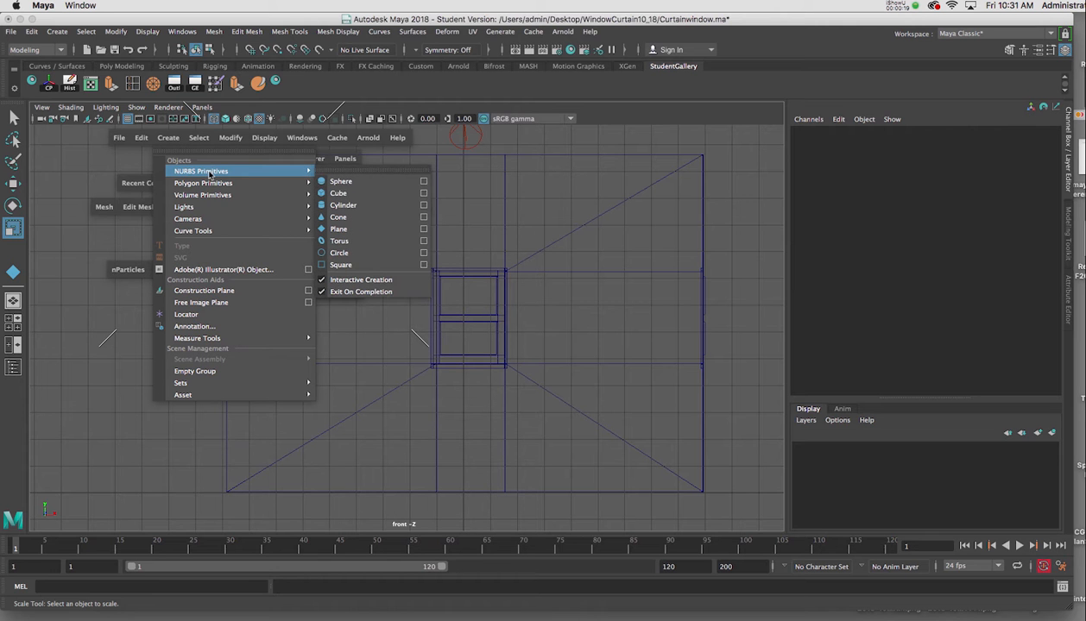
click(338, 229)
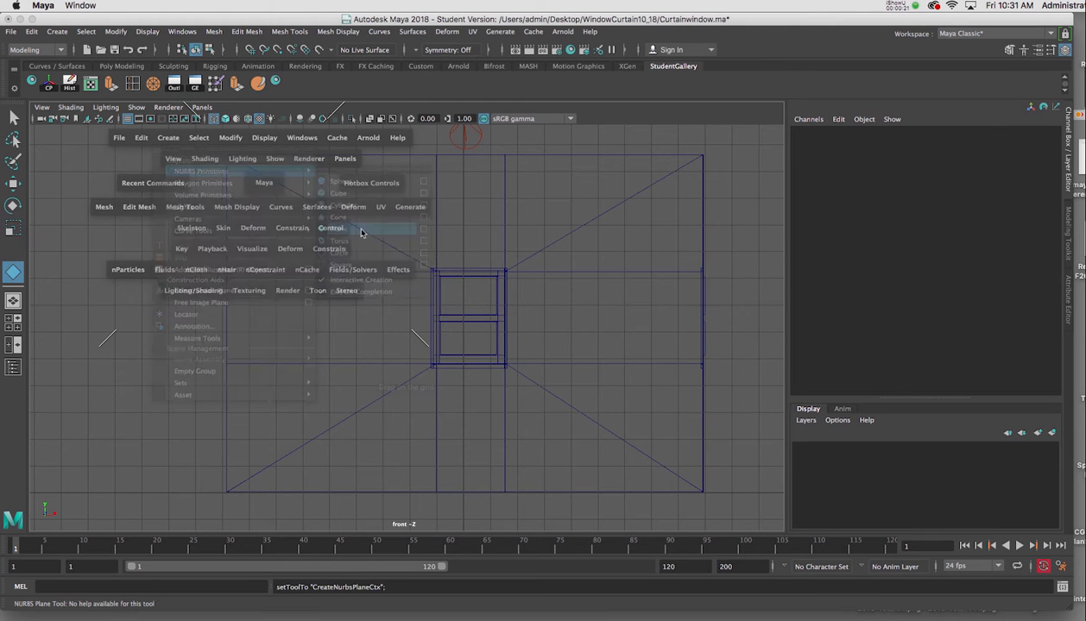
drag(334, 239, 448, 422)
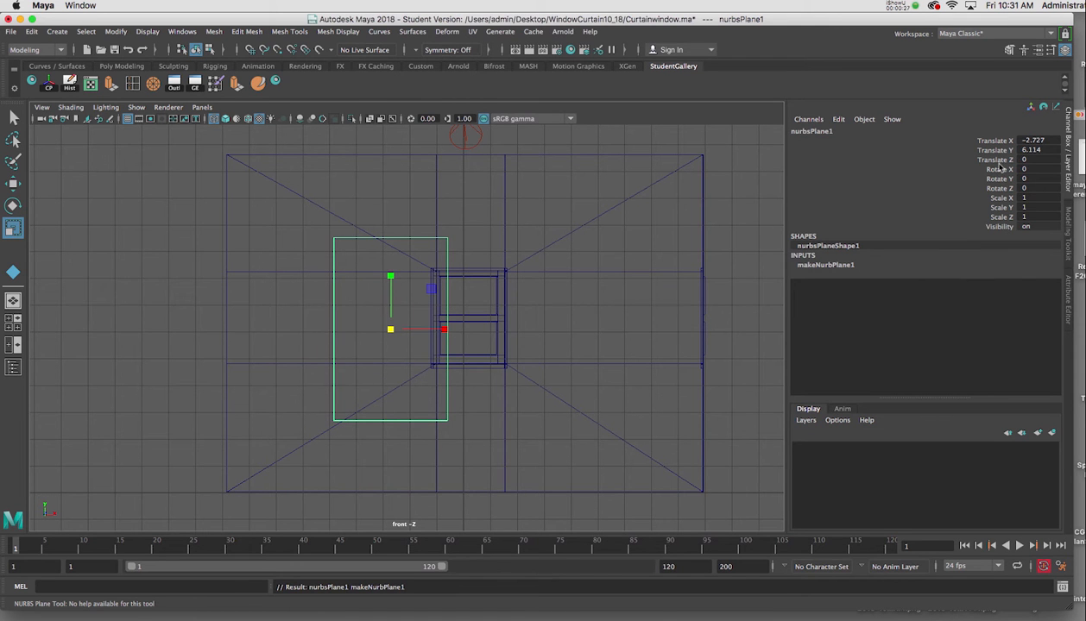
Set the NURBS plane's U and V patches to 6.
click(826, 265)
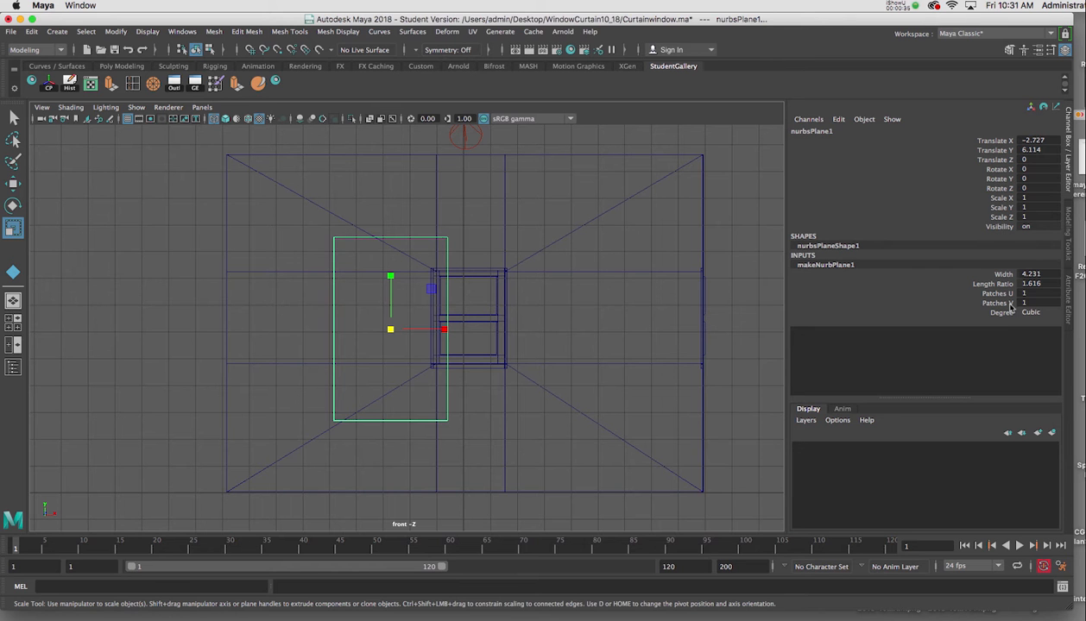
drag(1037, 294, 1039, 303)
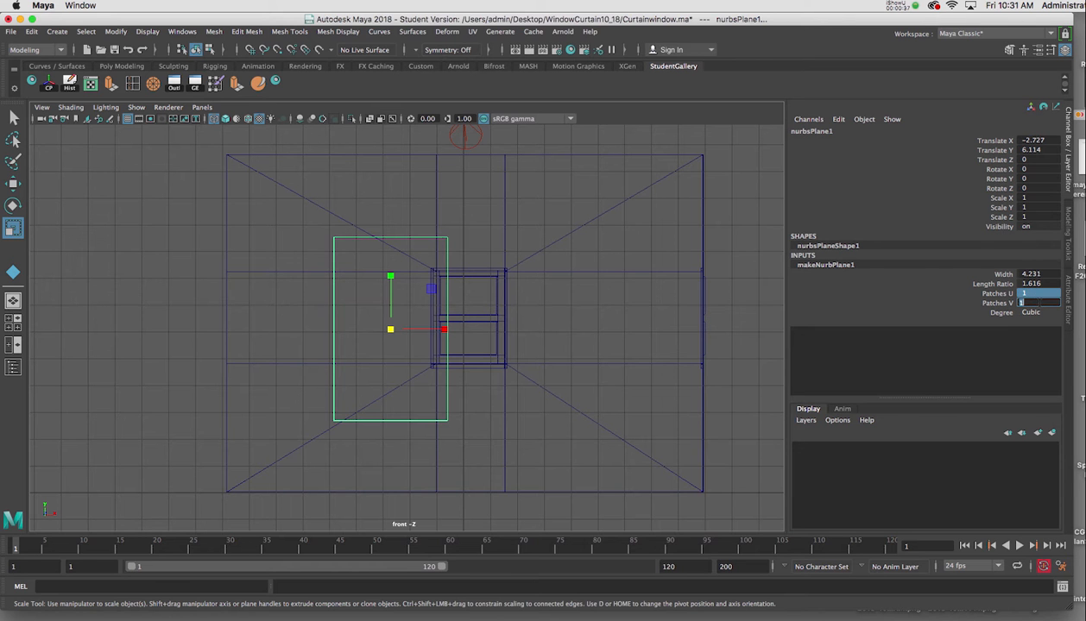
text(6)
key(Return)
Move the NURBS plane forward from the window in the top view to about 0.8 in Translate Z.
scroll(455, 361, up, 3)
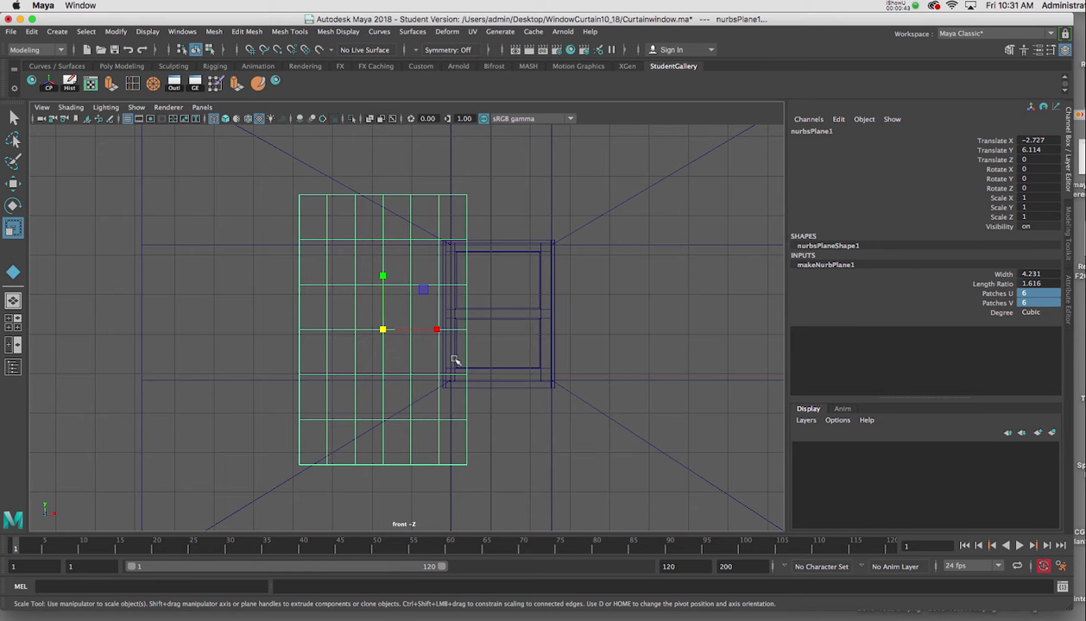
key(space)
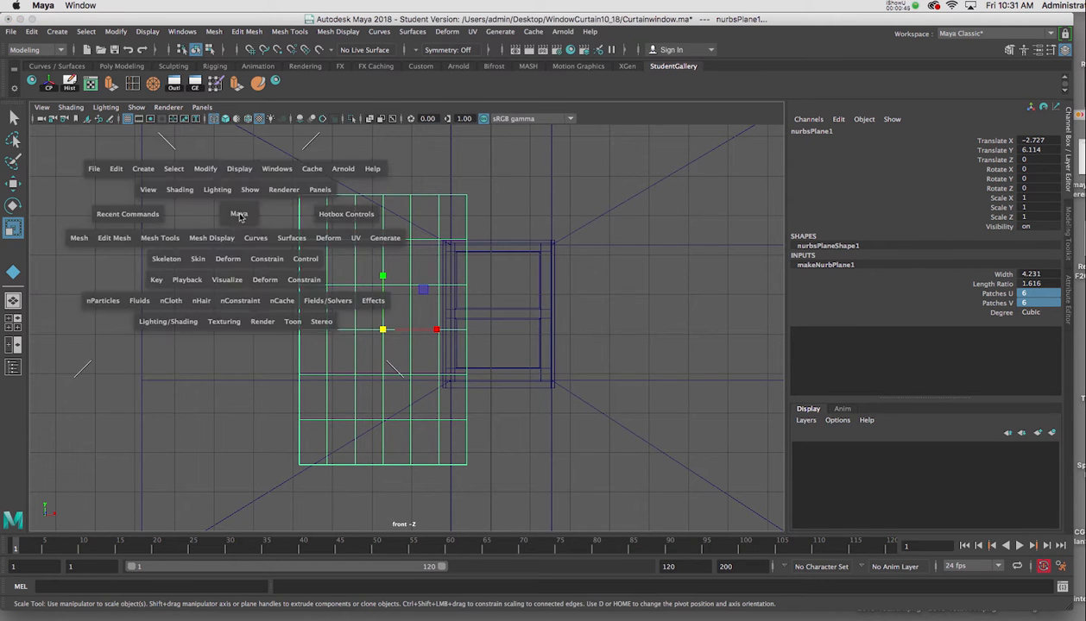
key(space)
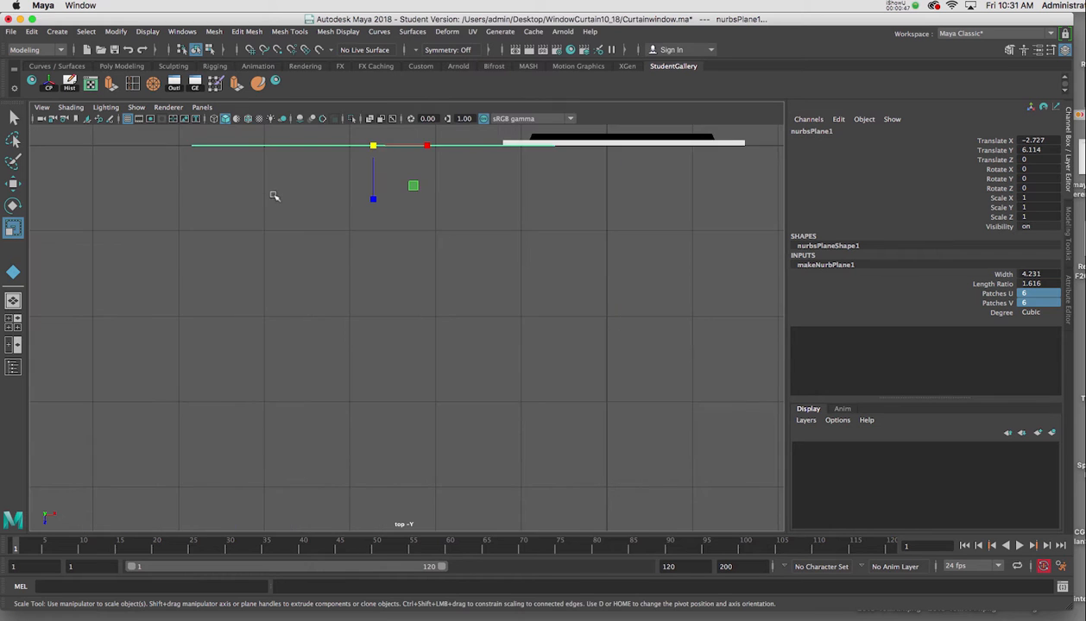
alt+middle_drag(274, 196, 255, 296)
key(w)
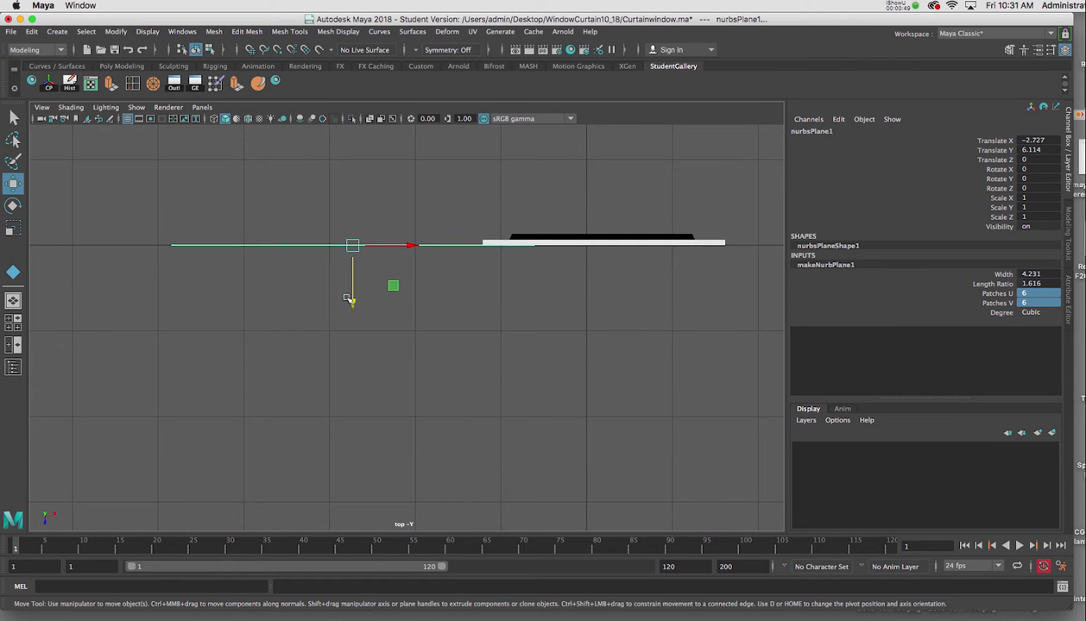
drag(352, 301, 354, 370)
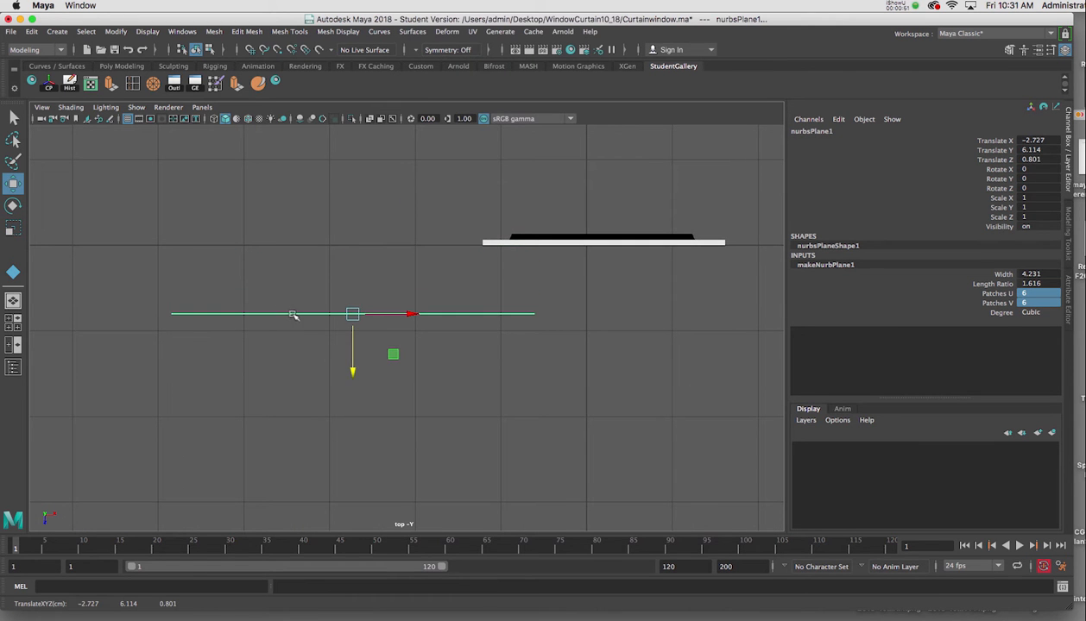
Pull the end columns and alternate inner columns of the plane's control vertices toward the wall to form wavy curtain folds.
right_drag(294, 315, 224, 314)
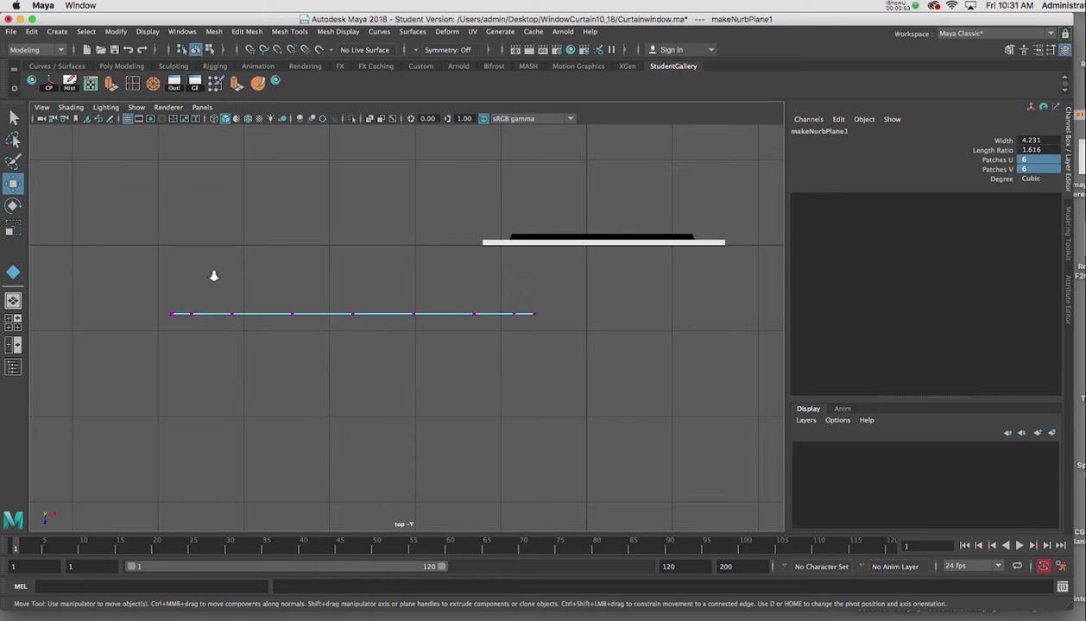
alt+right_drag(214, 276, 270, 397)
alt+middle_drag(289, 378, 352, 368)
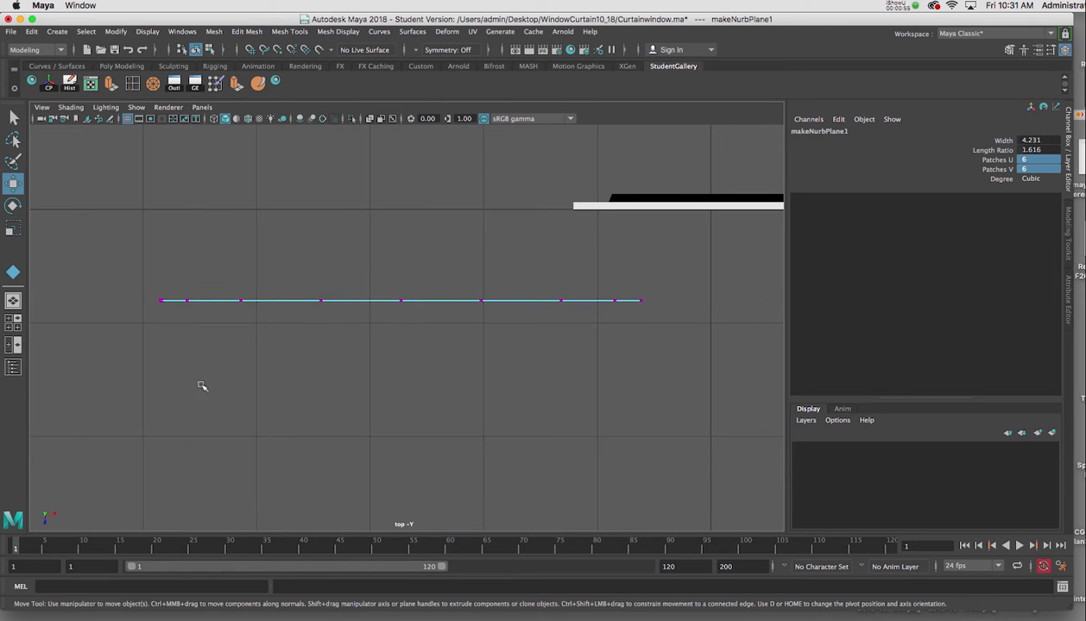
drag(139, 274, 159, 312)
drag(305, 275, 321, 299)
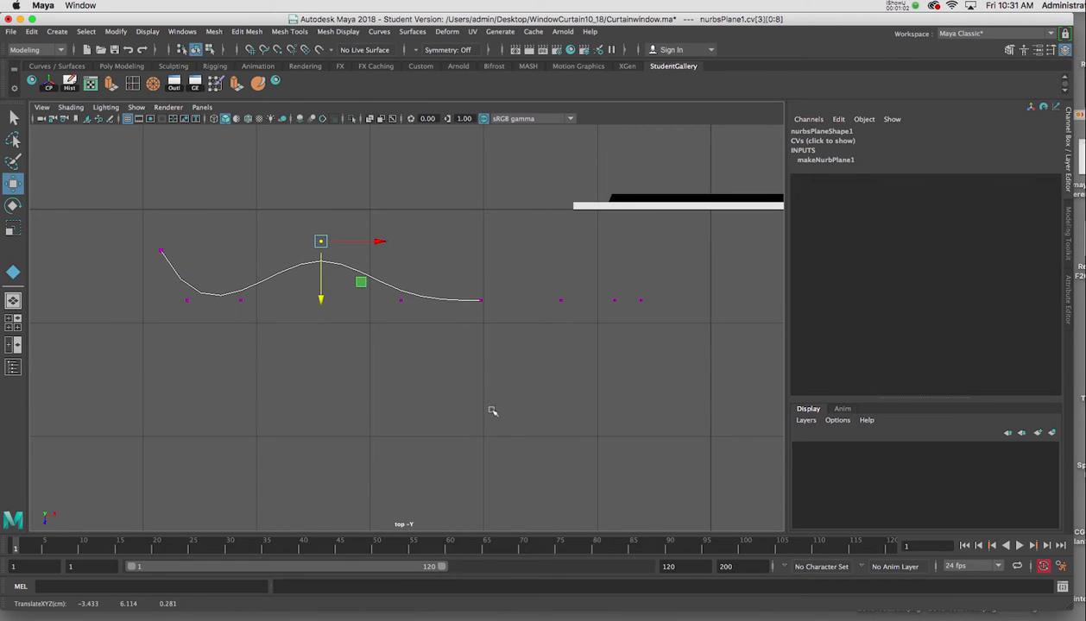
drag(457, 274, 482, 291)
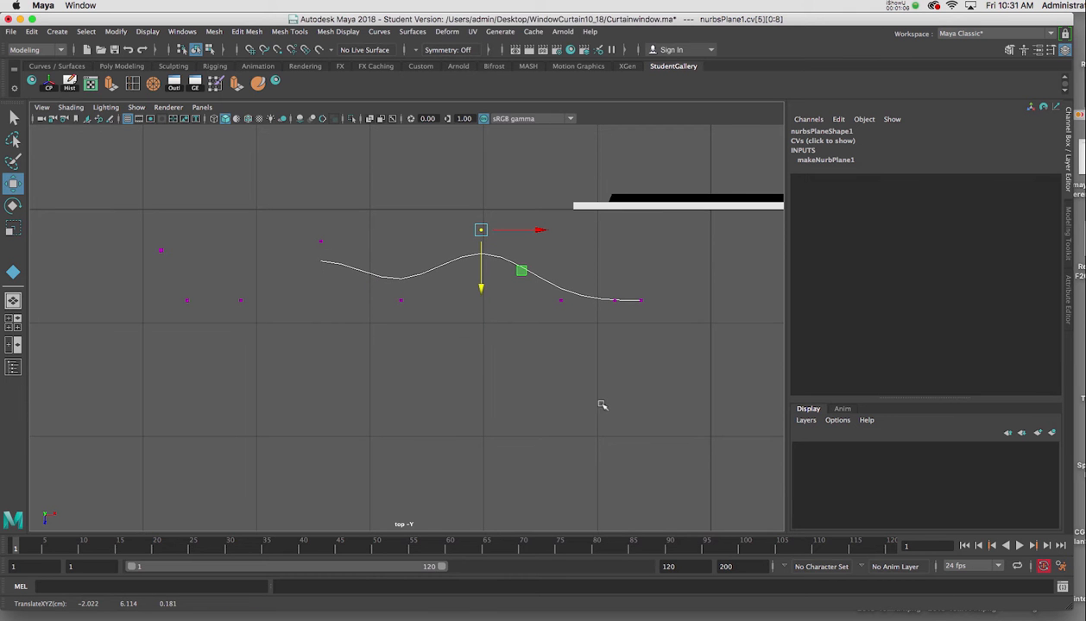
drag(621, 283, 639, 311)
Return the curtain plane to object mode in the perspective view.
key(space)
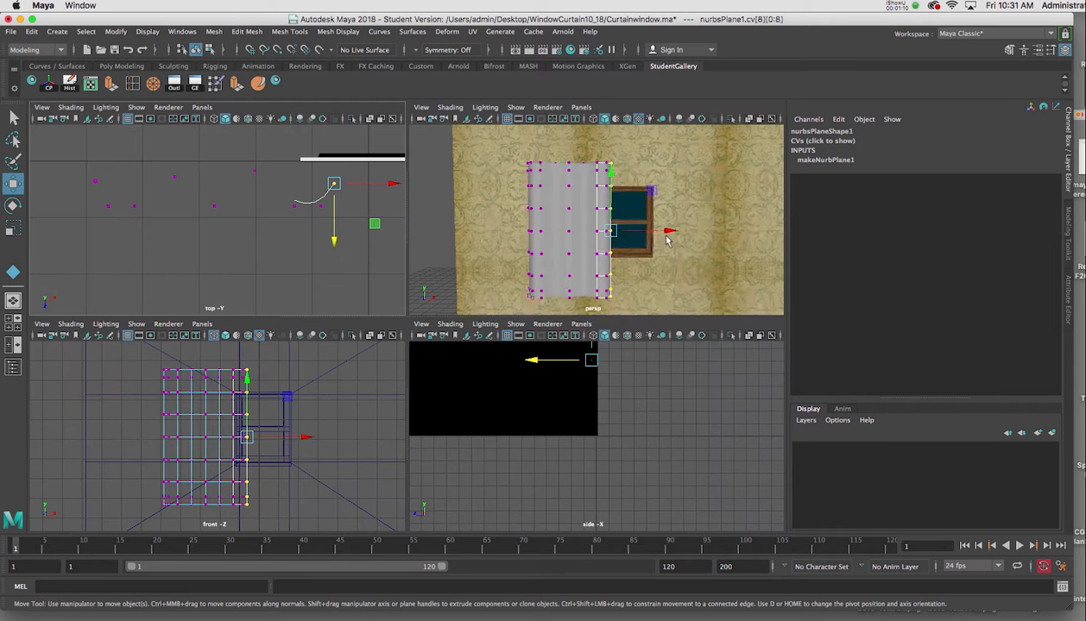
key(space)
alt+drag(597, 220, 563, 226)
alt+right_drag(563, 226, 611, 414)
click(404, 267)
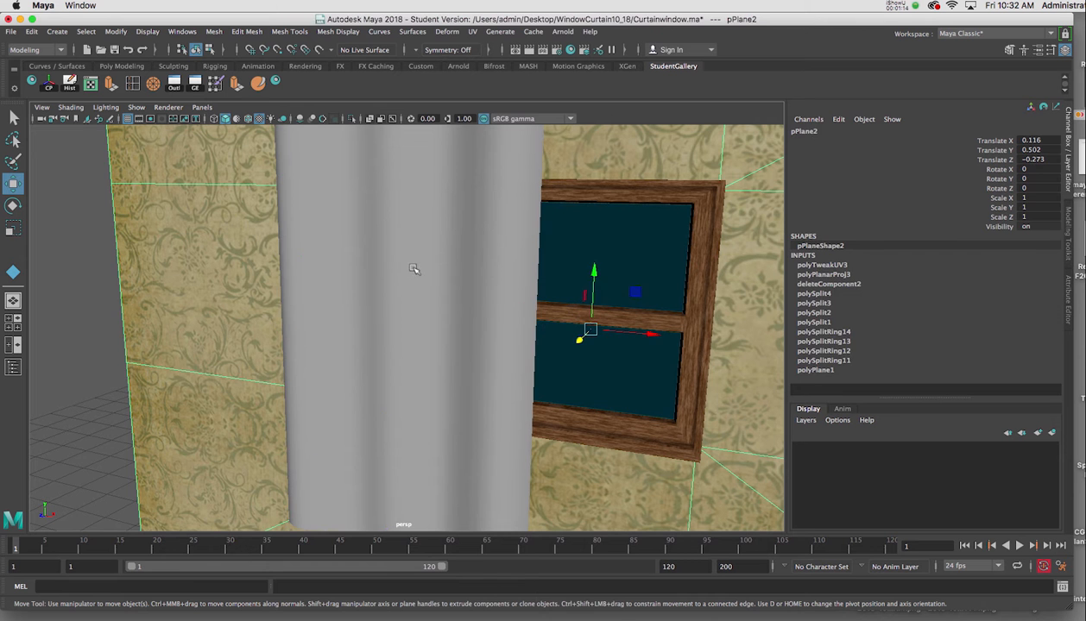
click(402, 271)
right_drag(401, 271, 451, 257)
Move the curtain forward to about 3.53 in Translate Z and scale it to about 0.62 in X and 0.75 in Y.
alt+right_drag(456, 301, 399, 212)
alt+drag(400, 212, 380, 367)
key(r)
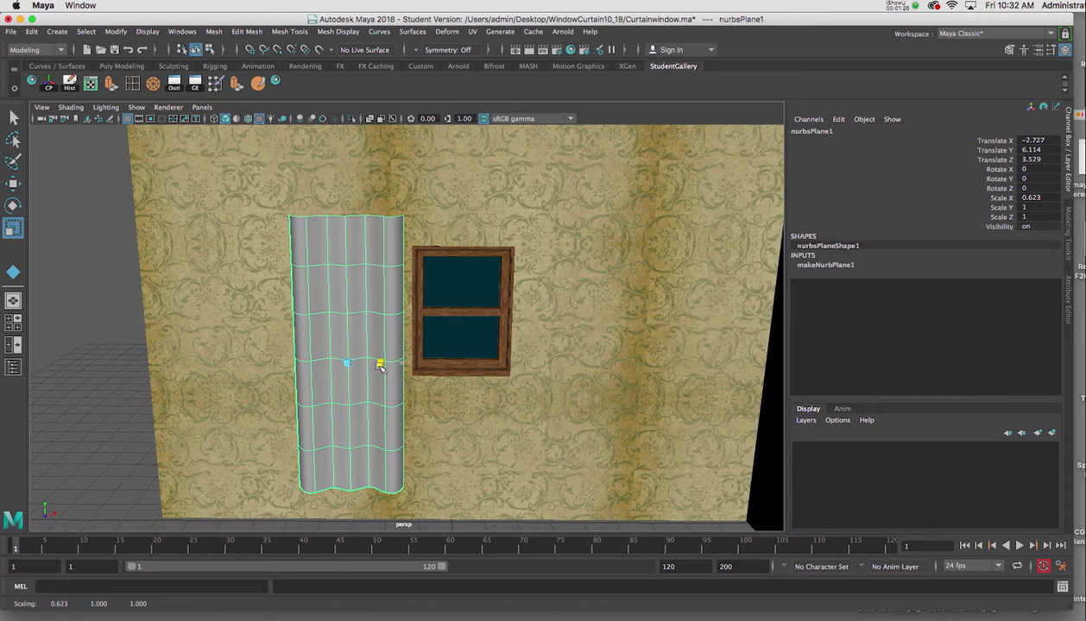
alt+drag(379, 342, 434, 357)
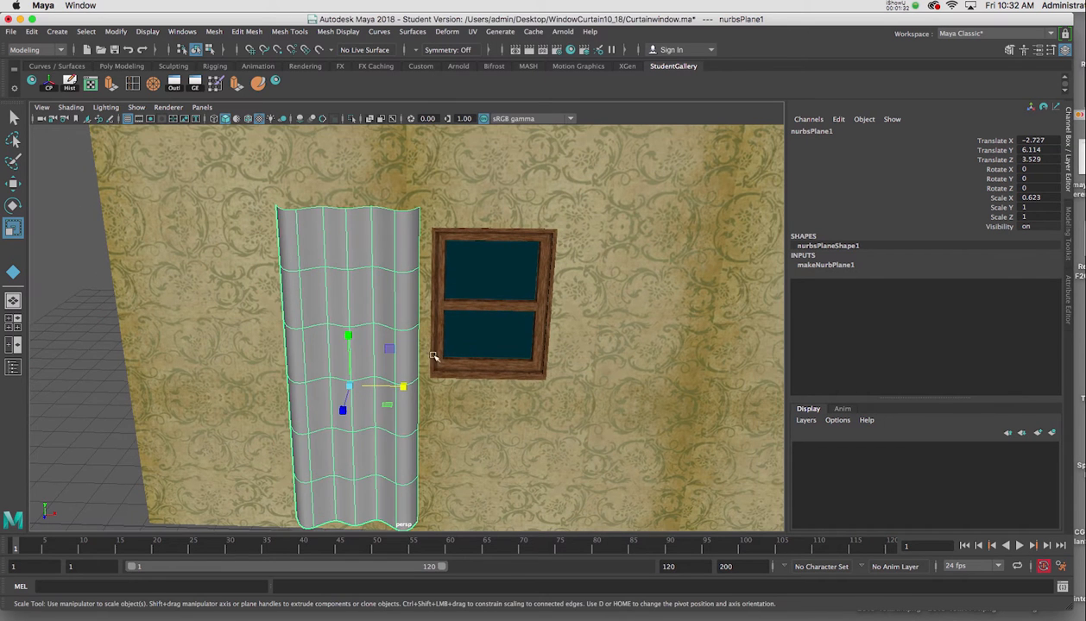
drag(347, 337, 317, 221)
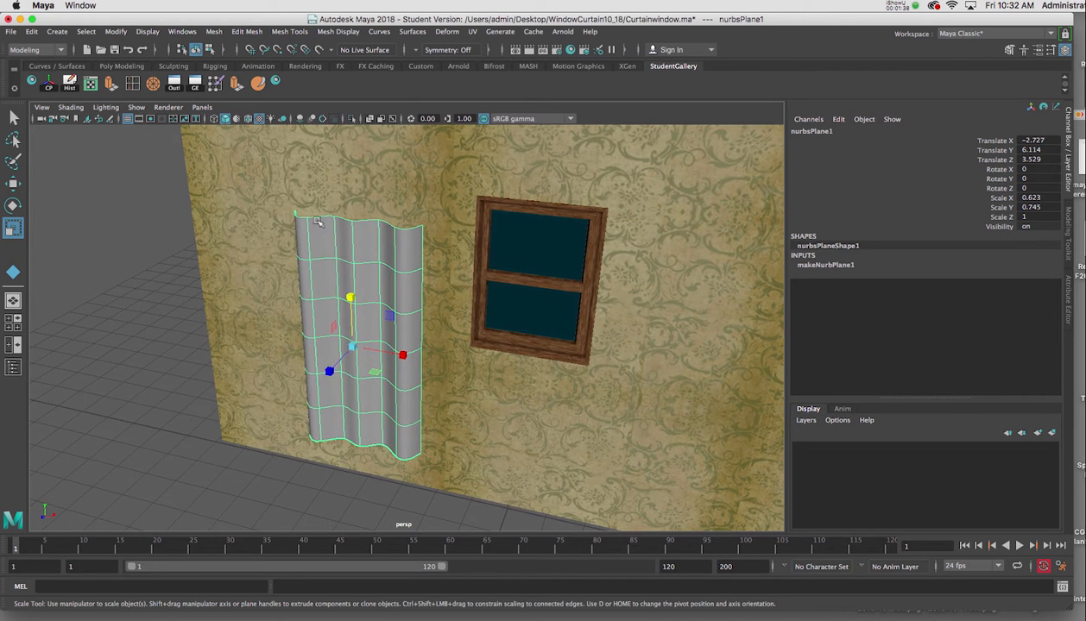
Select the curtain's top two rows of control vertices and narrow them in X with Soft Select on.
right_drag(319, 239, 267, 238)
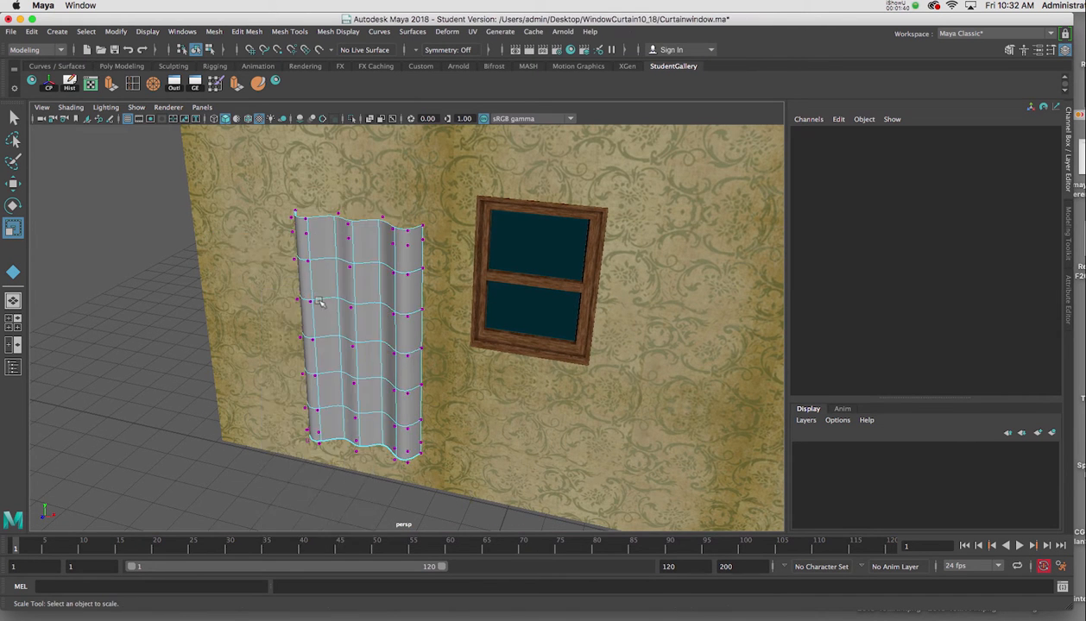
alt+drag(331, 323, 400, 338)
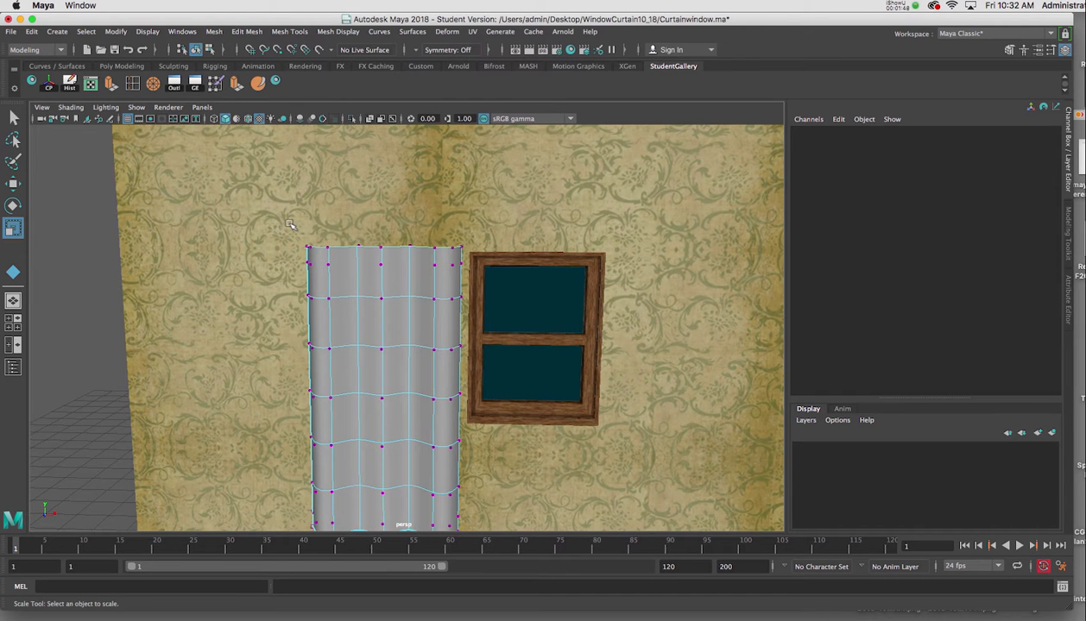
drag(470, 275, 471, 278)
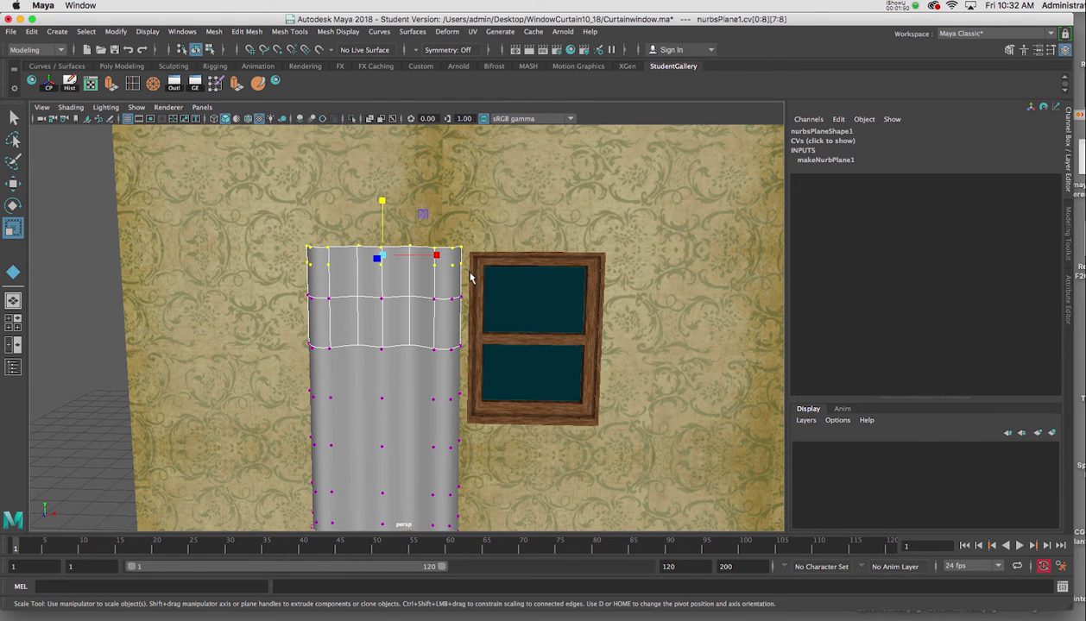
key(b)
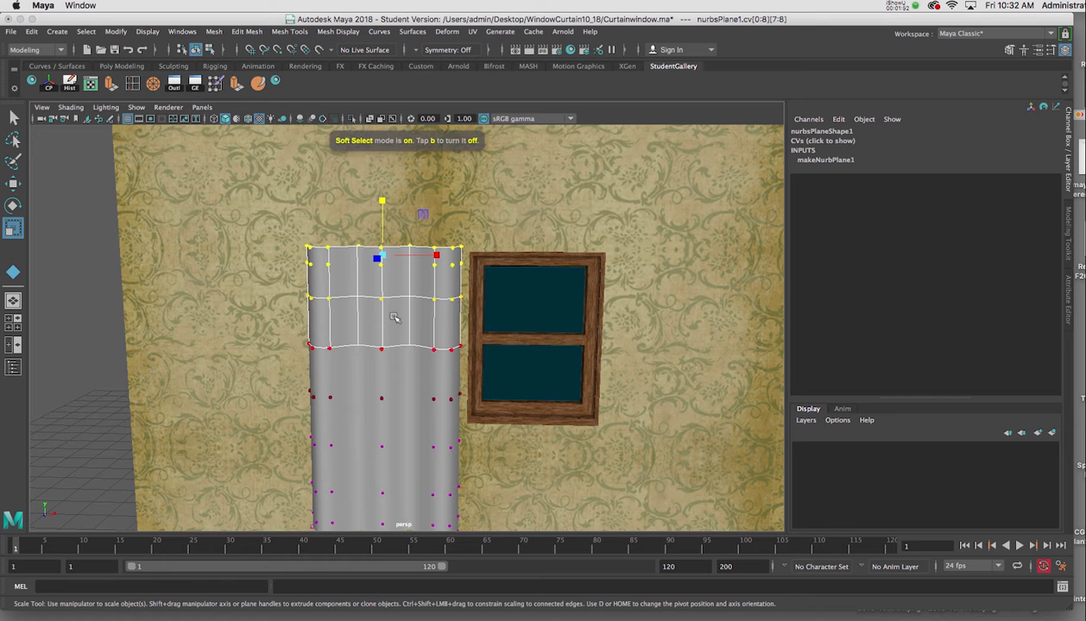
alt+drag(359, 320, 353, 331)
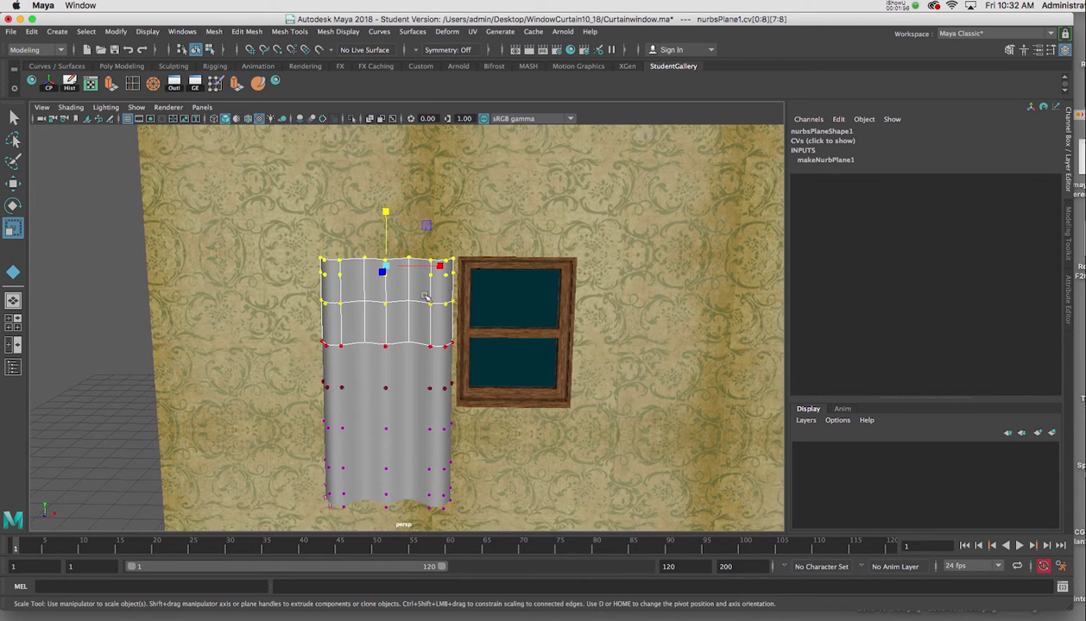
drag(442, 268, 407, 270)
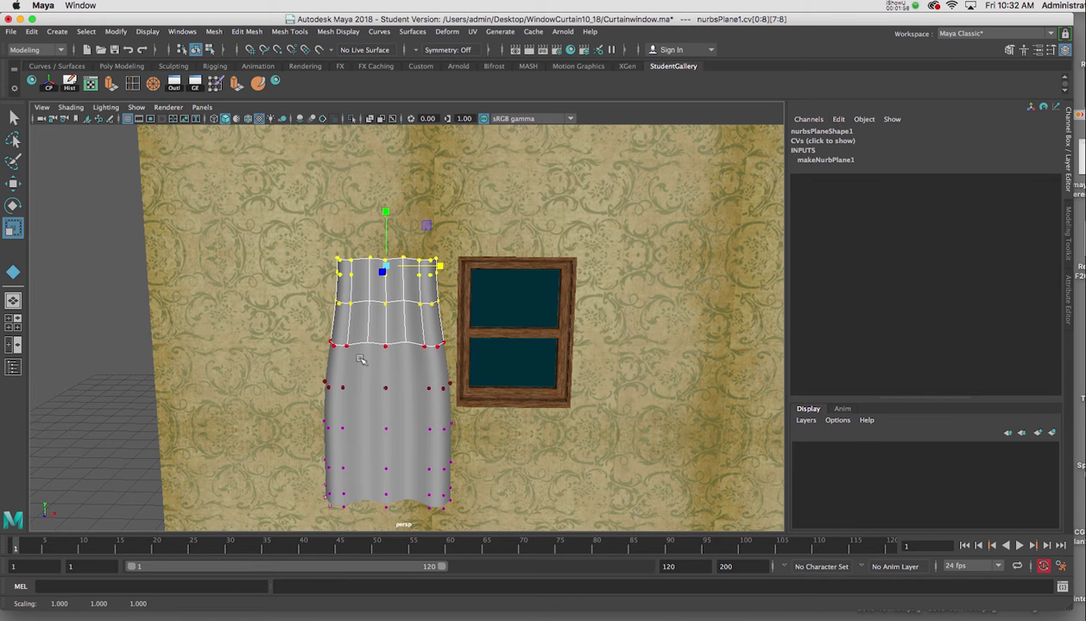
Shift the curtain's bottom three rows of control vertices sideways in X, away from the window.
drag(304, 357, 368, 377)
drag(469, 403, 440, 386)
alt+middle_drag(430, 402, 446, 291)
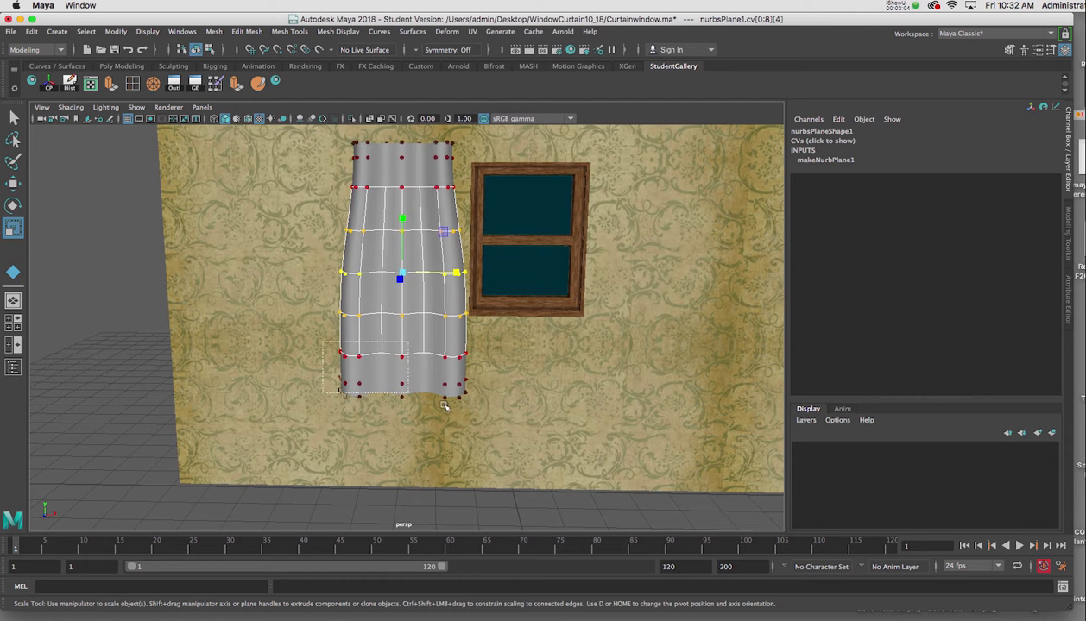
drag(445, 406, 484, 412)
key(w)
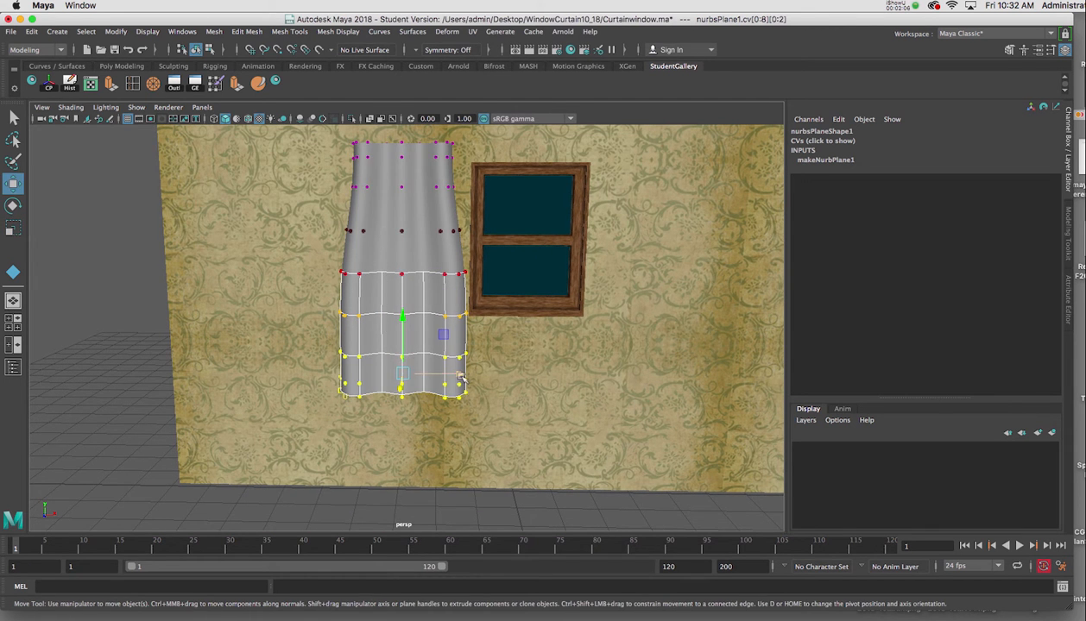
drag(460, 376, 441, 376)
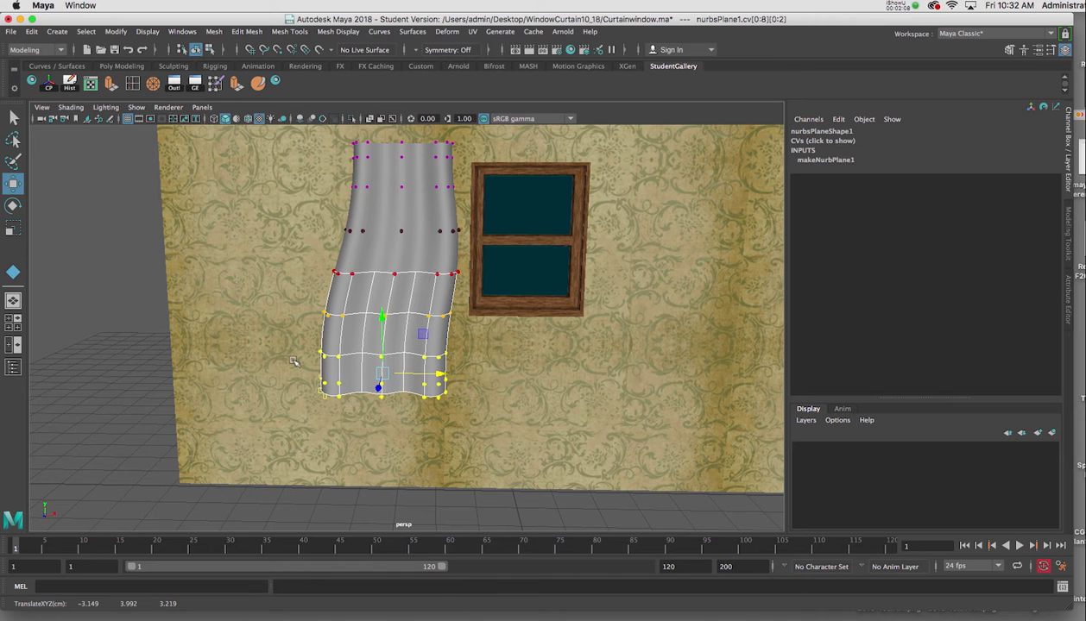
Select the lower control vertices on the curtain's window side and pull them forward from the wall in Z with Soft Select on.
drag(293, 362, 441, 386)
alt+right_drag(440, 386, 408, 339)
alt+drag(408, 339, 416, 345)
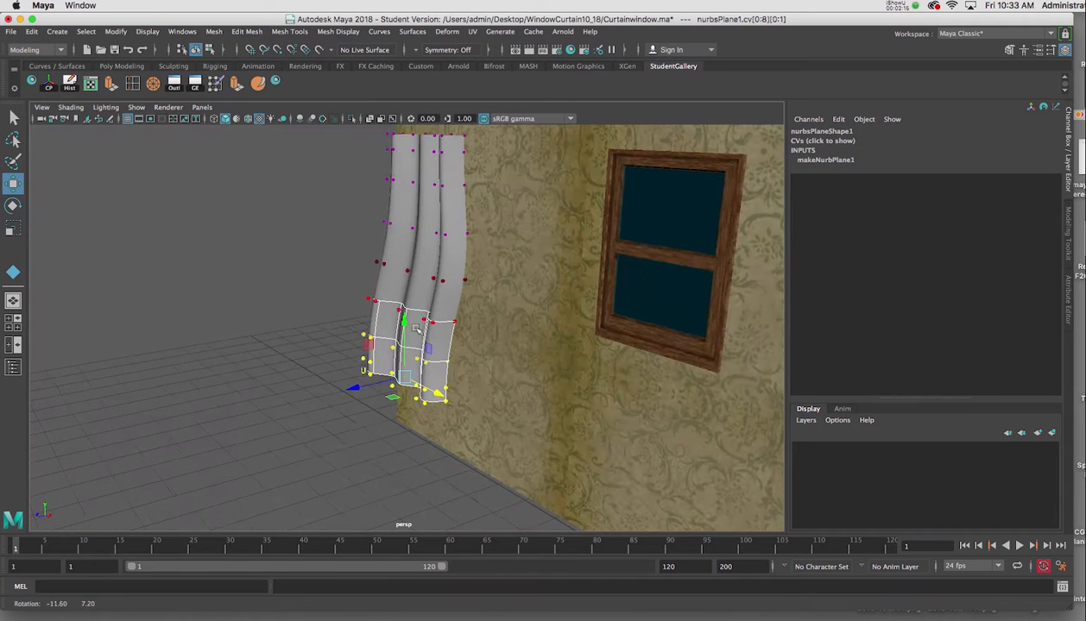
alt+right_drag(416, 345, 463, 451)
alt+drag(464, 451, 451, 364)
right_click(451, 363)
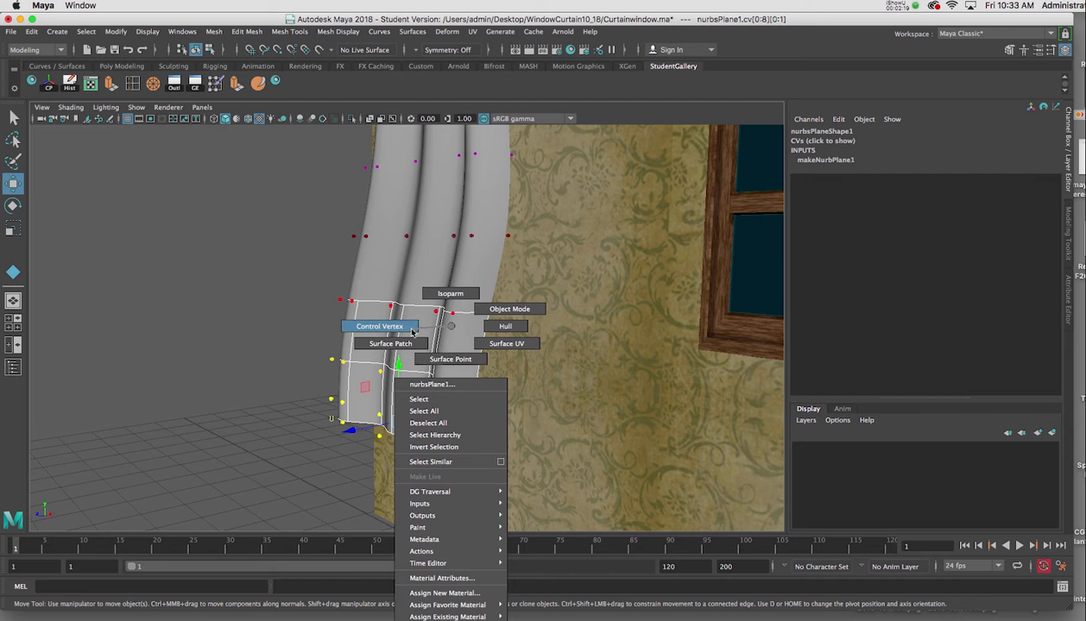
click(412, 332)
alt+drag(413, 331, 464, 422)
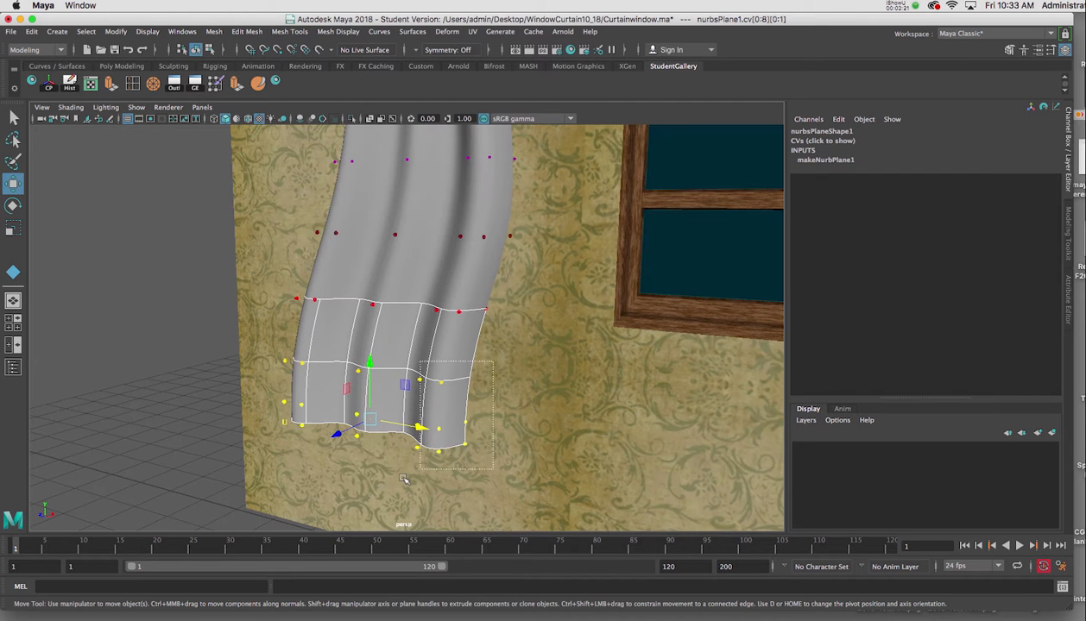
drag(403, 479, 368, 198)
scroll(462, 339, up, 5)
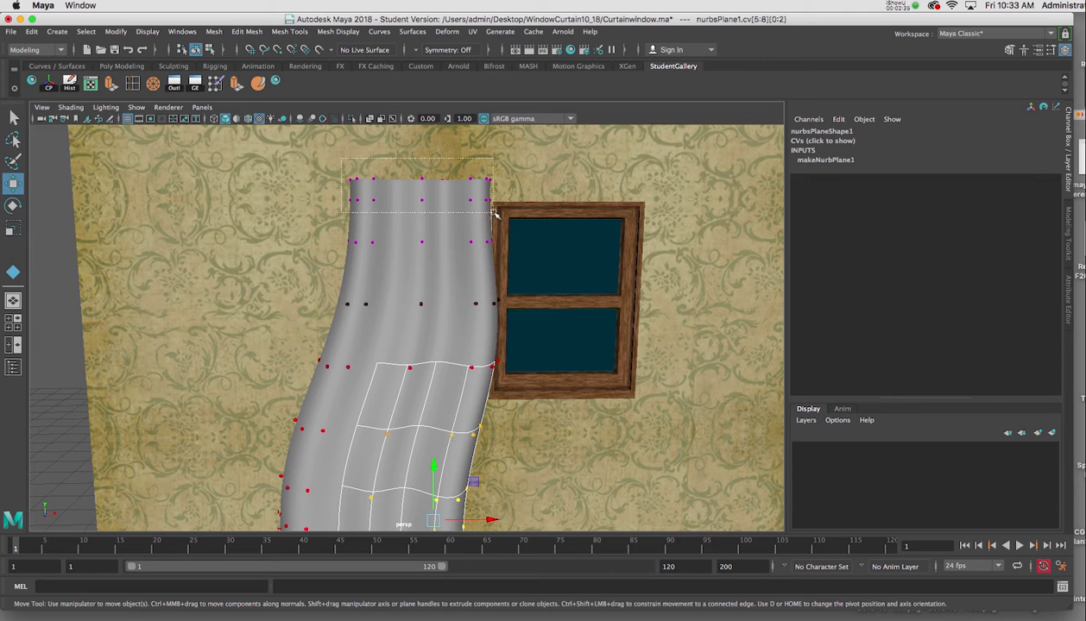
Shift the curtain's top two rows of control vertices slightly in X toward the window and return the curtain to object mode.
mouse_move(494, 213)
mouse_down()
mouse_move(506, 217)
mouse_move(494, 191)
mouse_up()
alt+right_drag(495, 192, 461, 244)
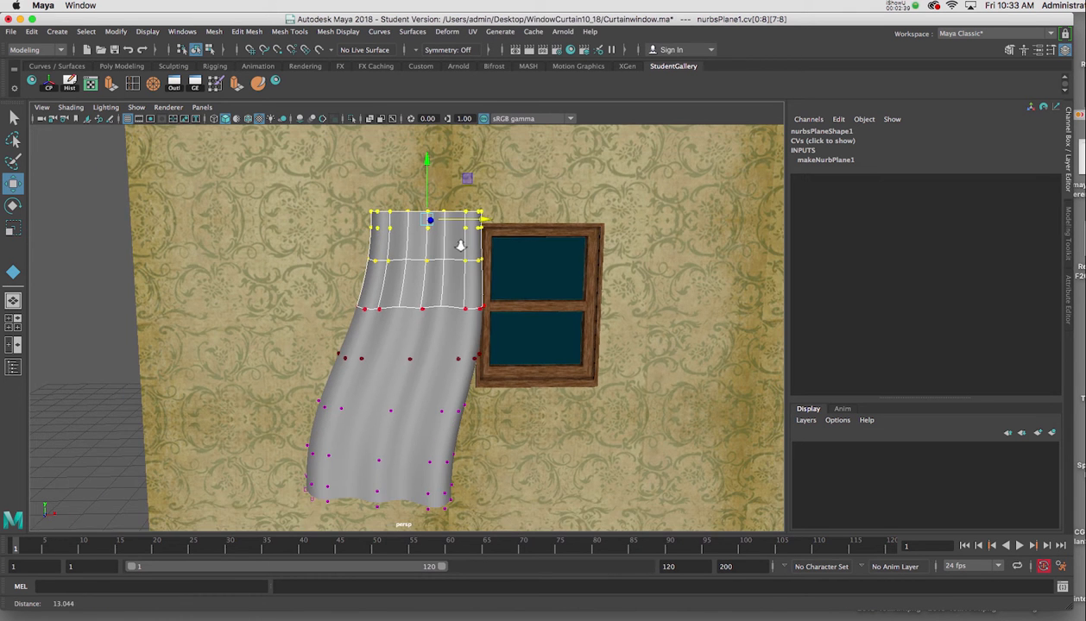
right_click(441, 319)
click(485, 303)
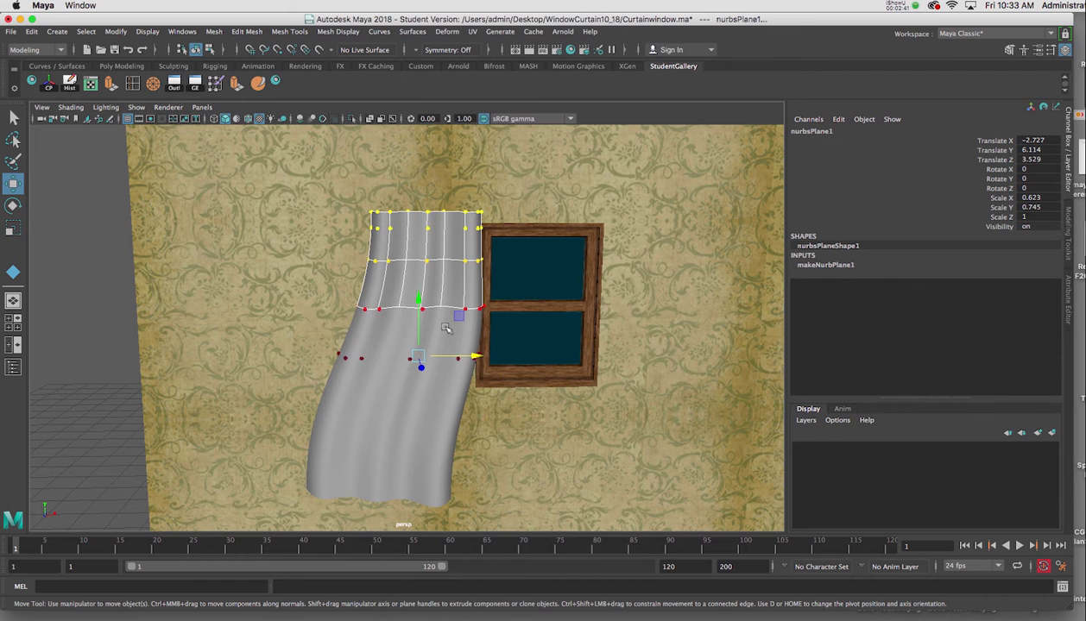
click(381, 341)
In the front view, scale the curtain to about 0.535, 0.641 and 0.86 and move it to about X -0.915, Y 6.447.
key(space)
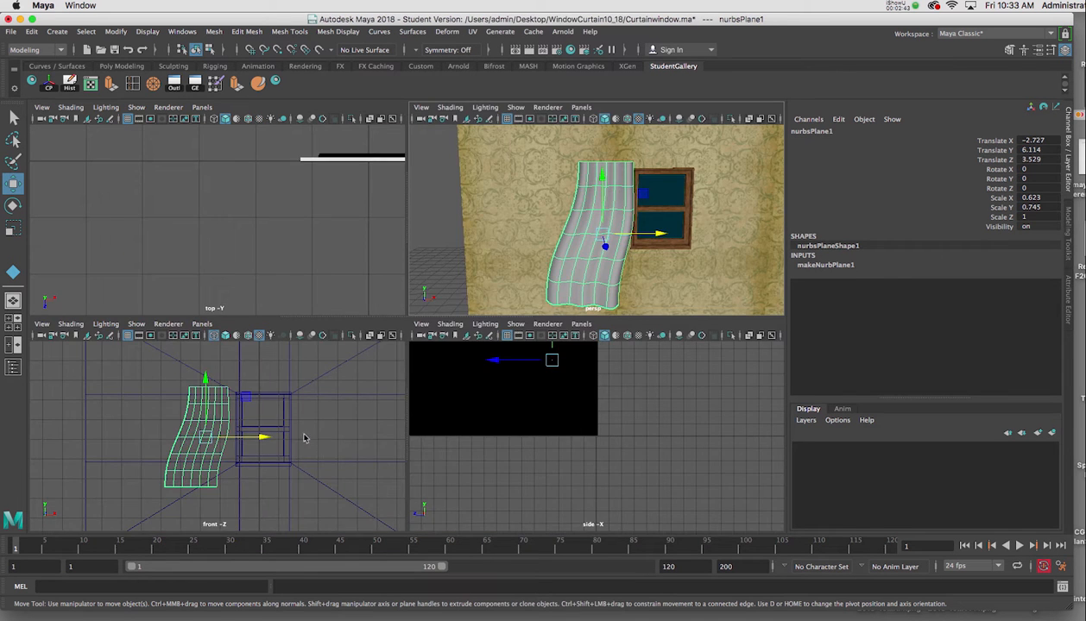
key(space)
drag(388, 337, 453, 318)
key(r)
key(w)
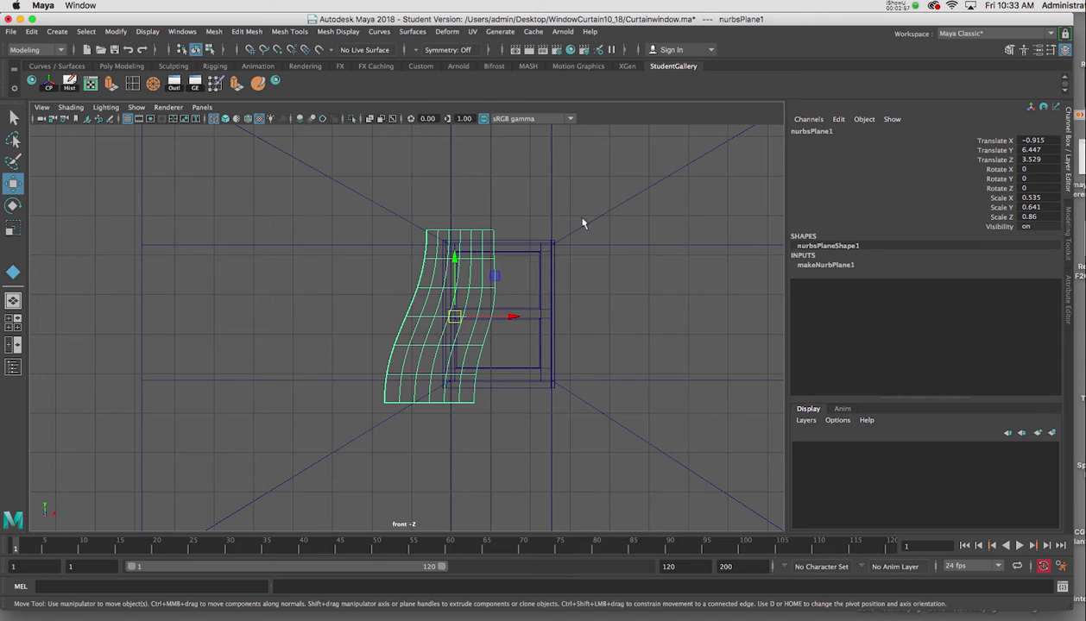
key(space)
key(space)
Pull the control vertices at the curtain's bottom corner nearest the window downward in Y.
alt+drag(501, 256, 417, 327)
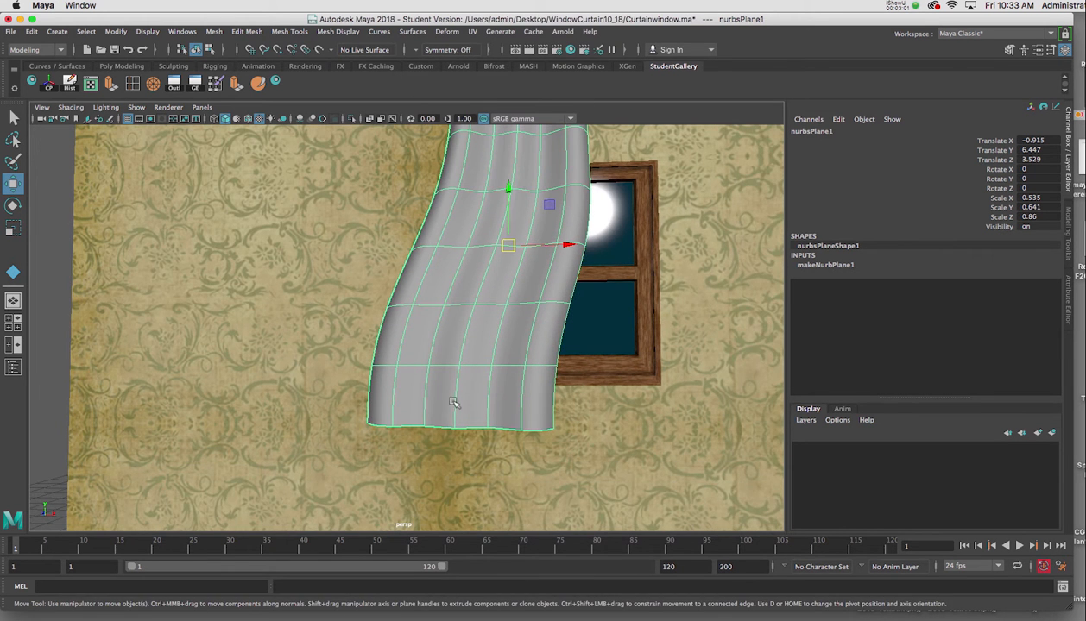
right_drag(450, 327, 381, 322)
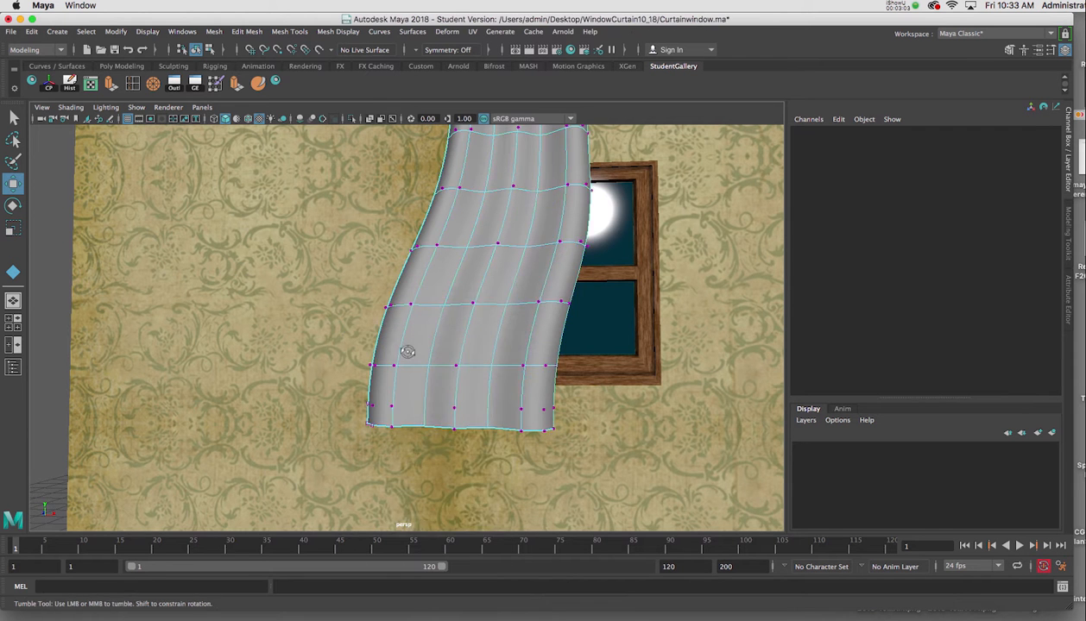
alt+drag(407, 351, 405, 356)
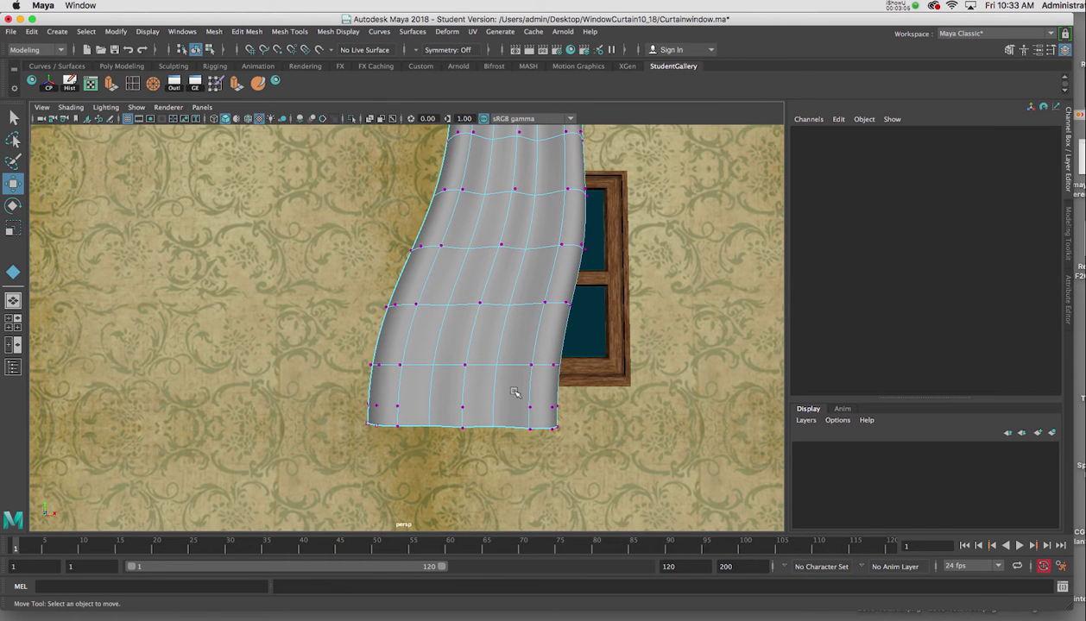
drag(514, 392, 569, 440)
drag(540, 369, 543, 385)
Pull the bottom control vertices near the curtain's outer edge downward to make the hem wavy, and reselect the curtain as an object.
alt+drag(443, 388, 407, 316)
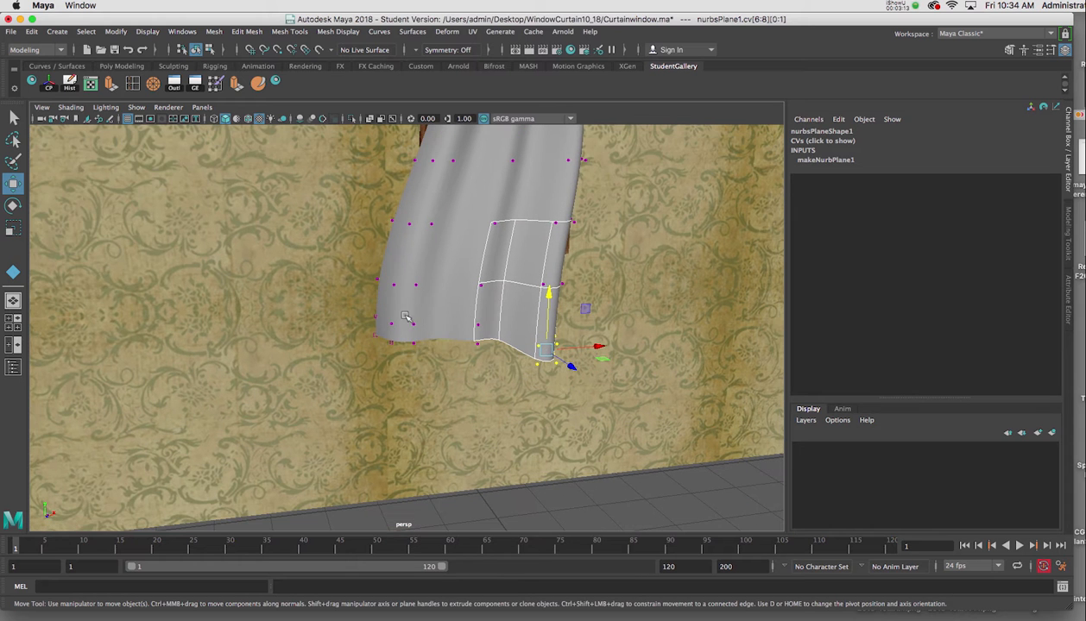
drag(432, 378, 403, 274)
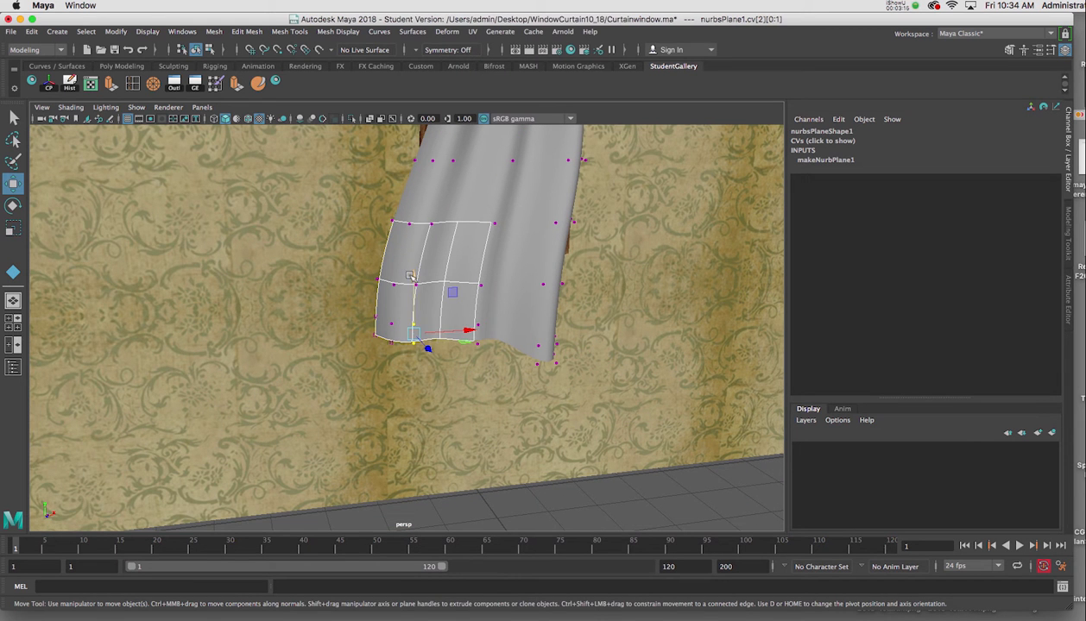
alt+drag(516, 285, 476, 322)
click(488, 271)
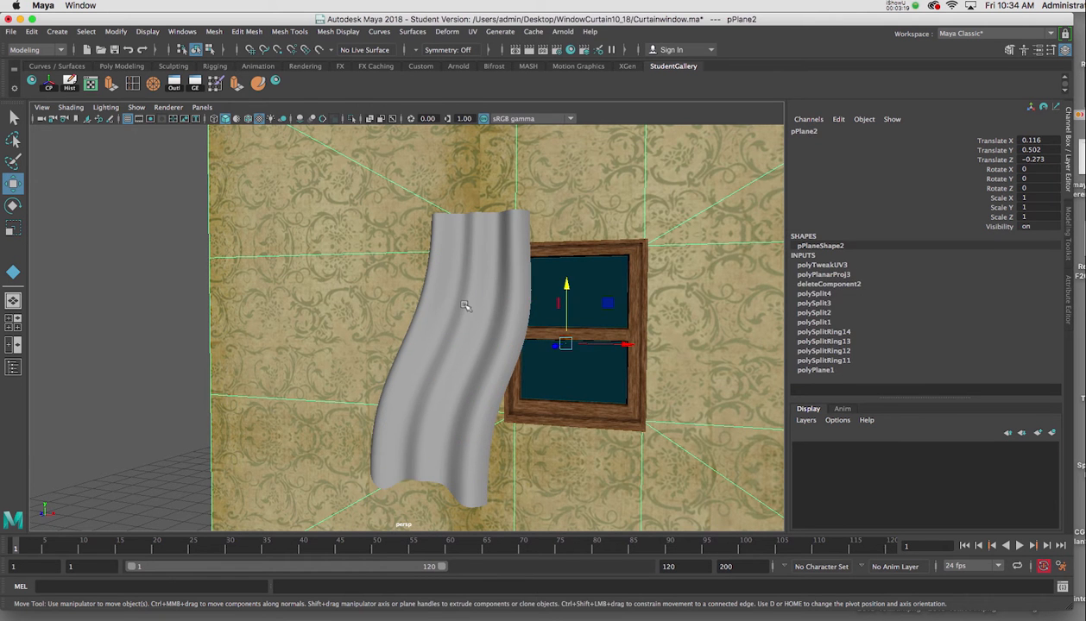
click(464, 304)
In the front view, move the curtain sideways to about -1.085 in Translate X.
key(space)
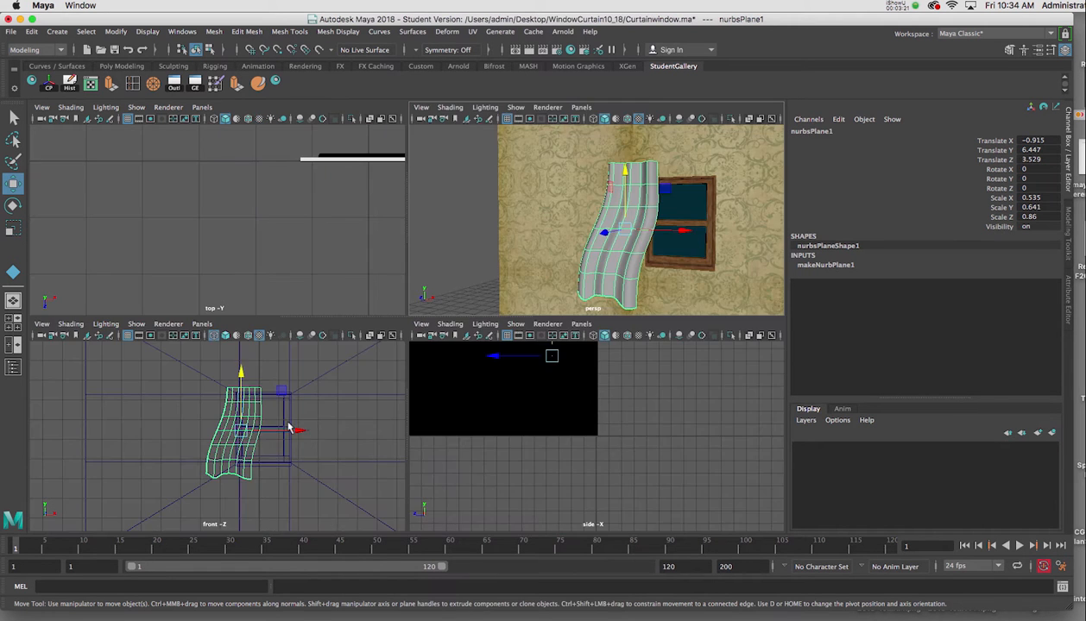
key(space)
alt+right_drag(324, 304, 368, 477)
alt+middle_drag(368, 477, 274, 495)
drag(434, 327, 424, 329)
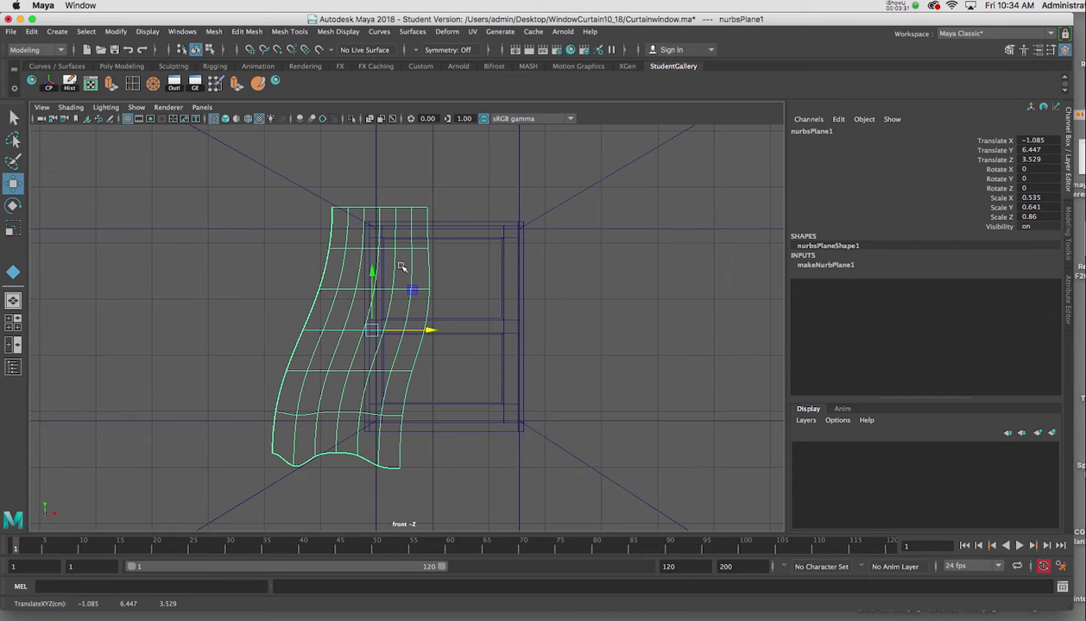
Open the Duplicate Special options for the curtain, reset the settings and set the X scale to -1.
key(space)
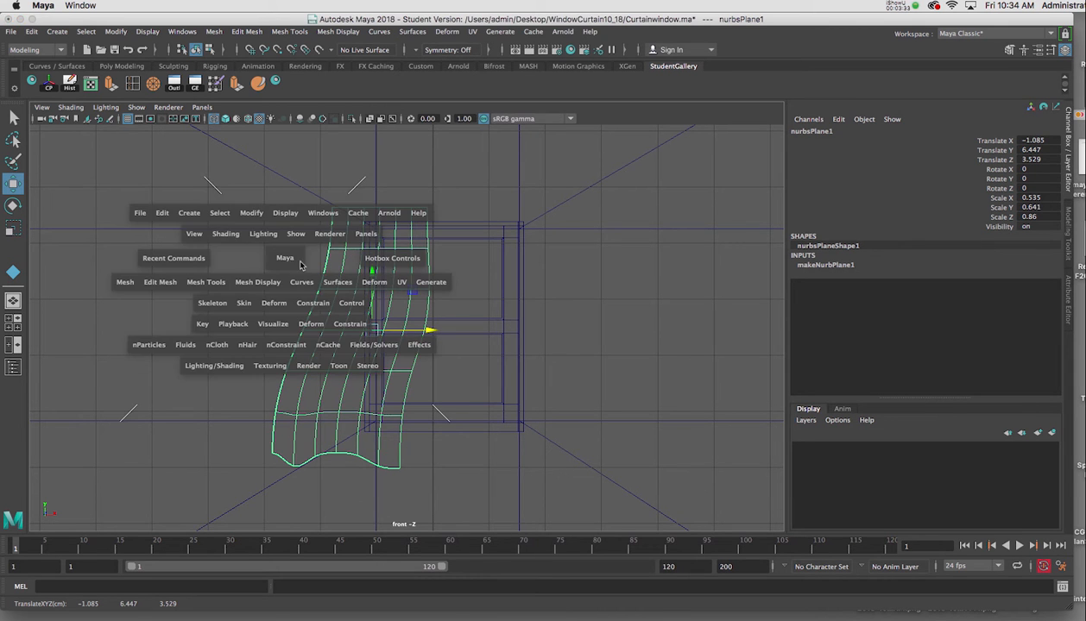
click(163, 213)
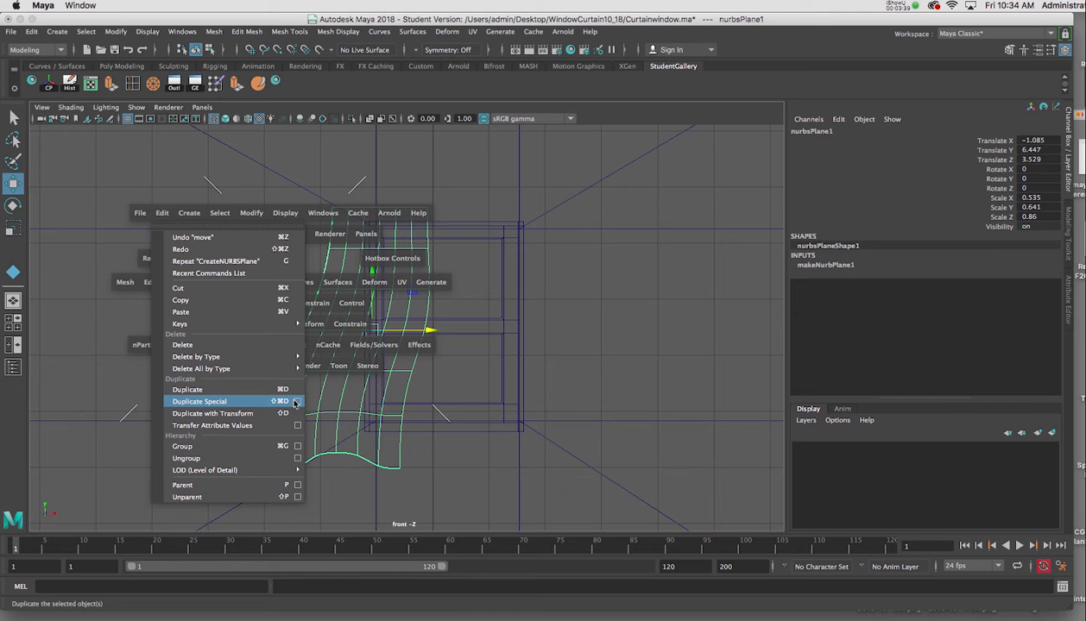
click(297, 402)
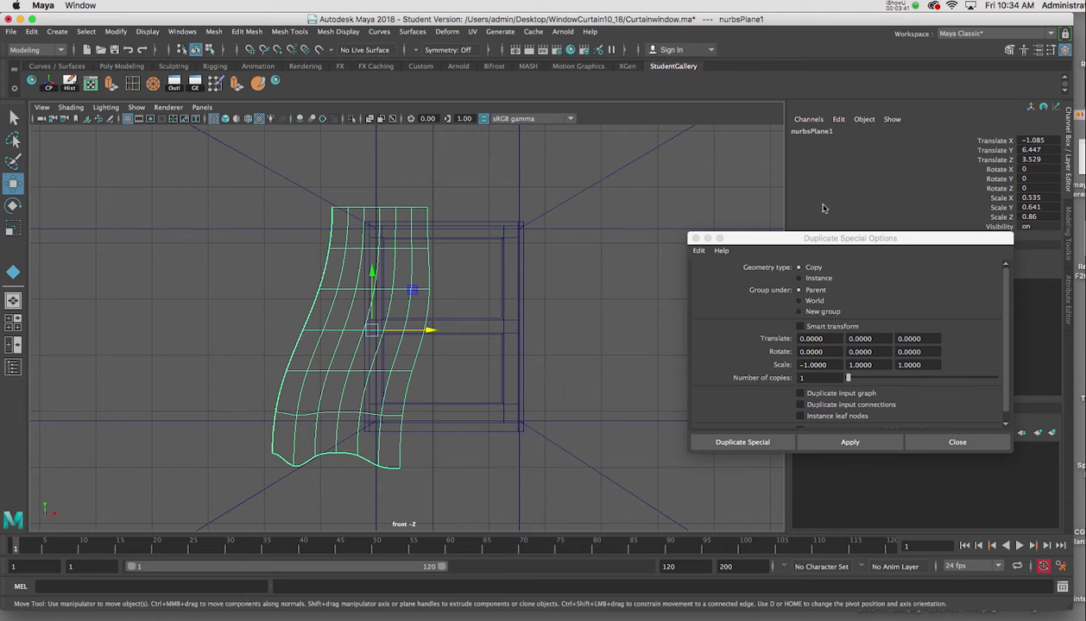
drag(818, 239, 580, 183)
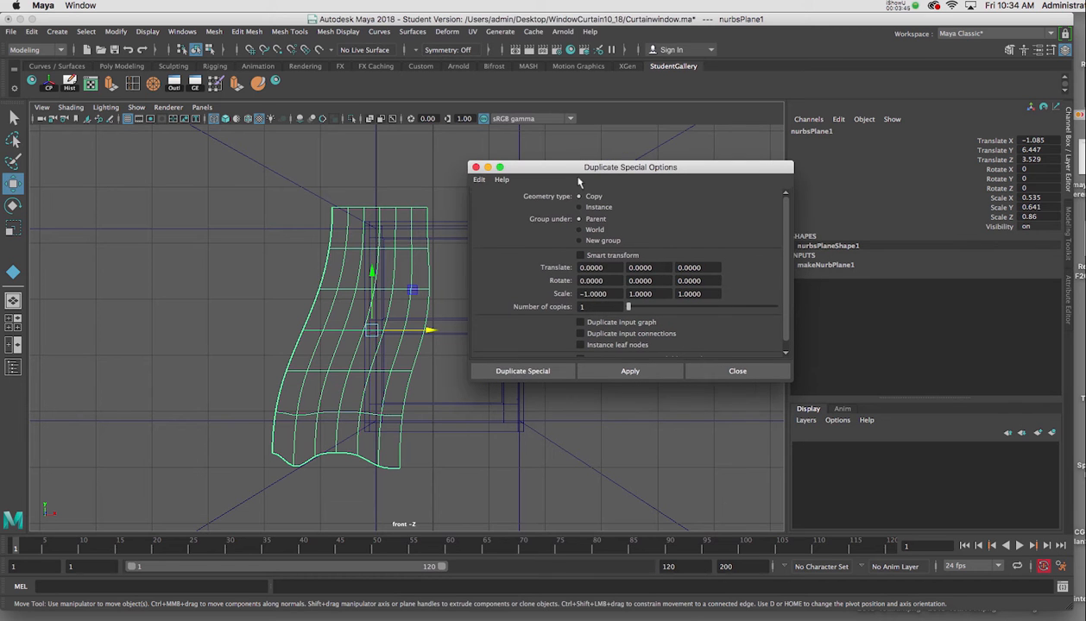
click(479, 180)
click(483, 202)
click(592, 294)
key(Return)
click(582, 294)
text(-)
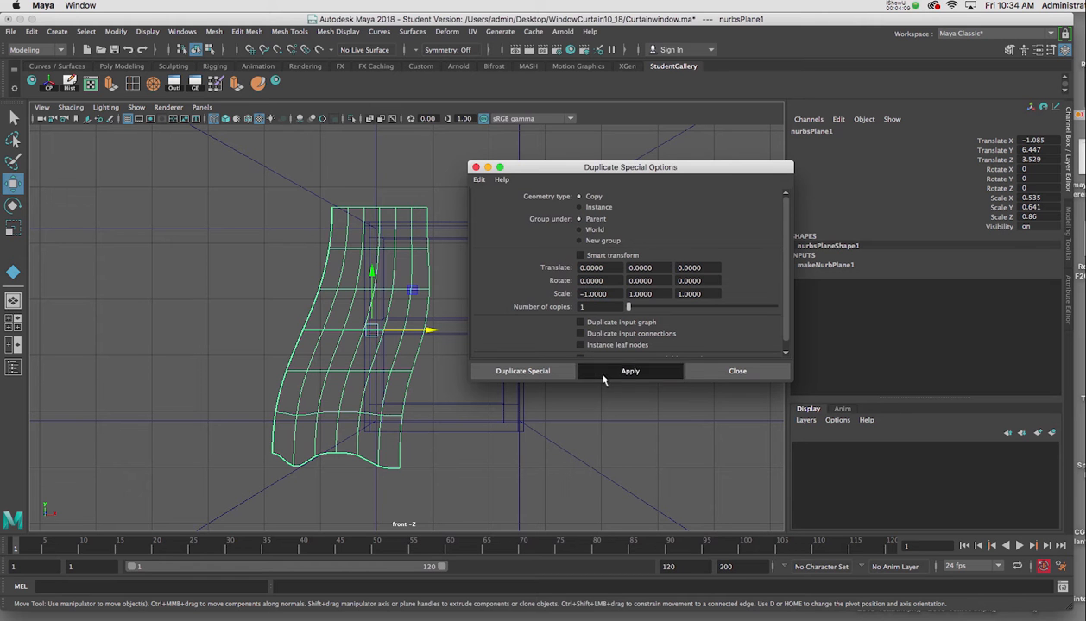
Create the mirrored curtain copy, move it to about 1.127 in Translate X on the window's other side, and close the duplicate options.
click(630, 371)
drag(557, 166, 704, 182)
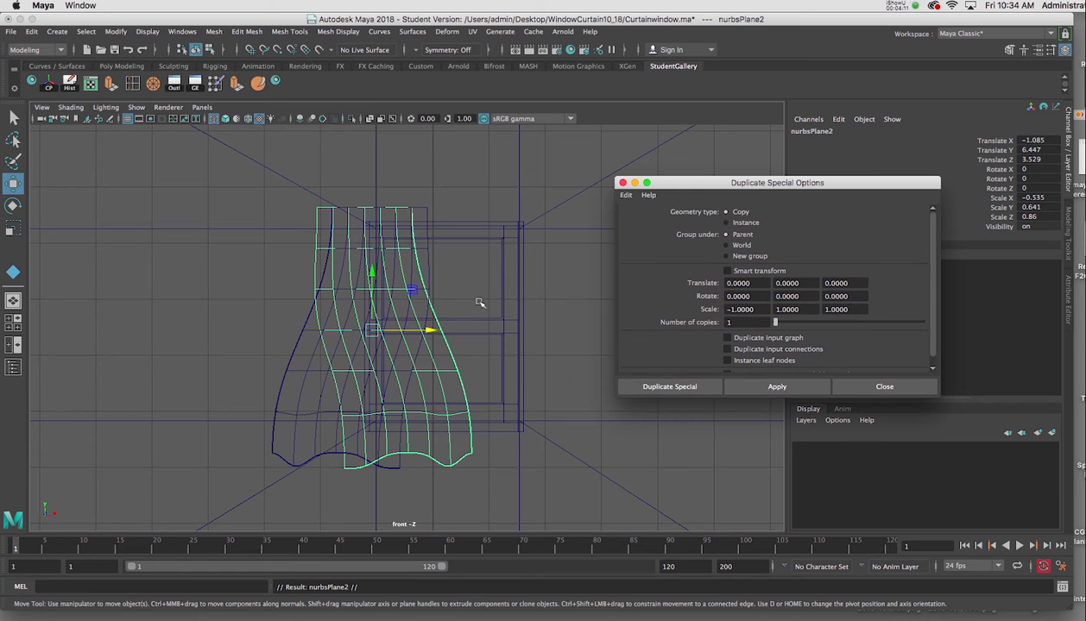
drag(431, 332, 557, 330)
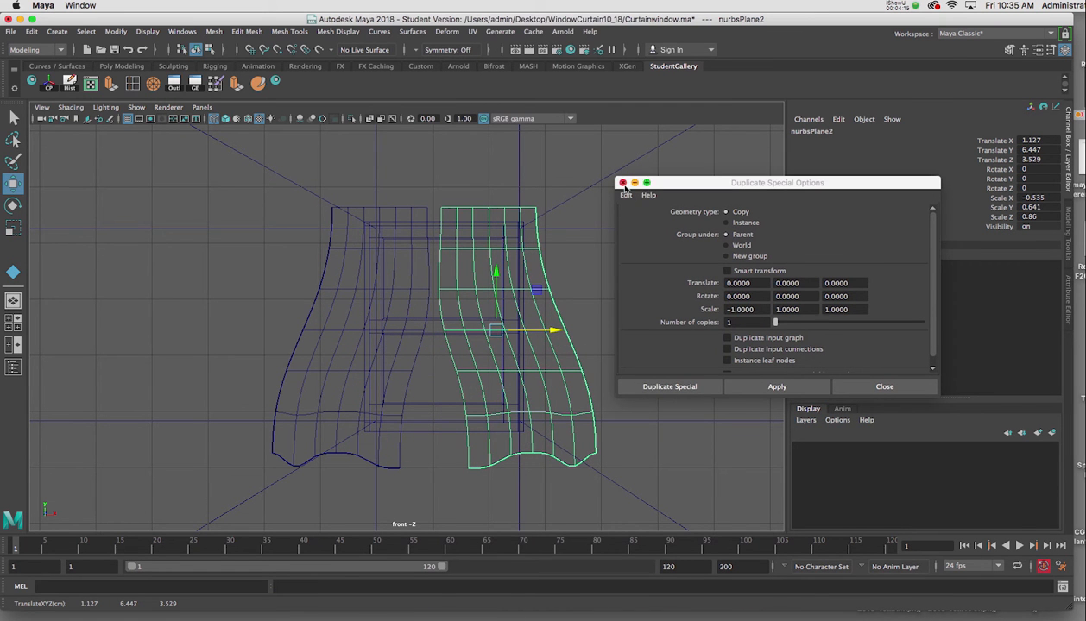
click(622, 183)
Select both curtains in the perspective view and narrow them to about 0.358 in Scale X.
key(space)
key(space)
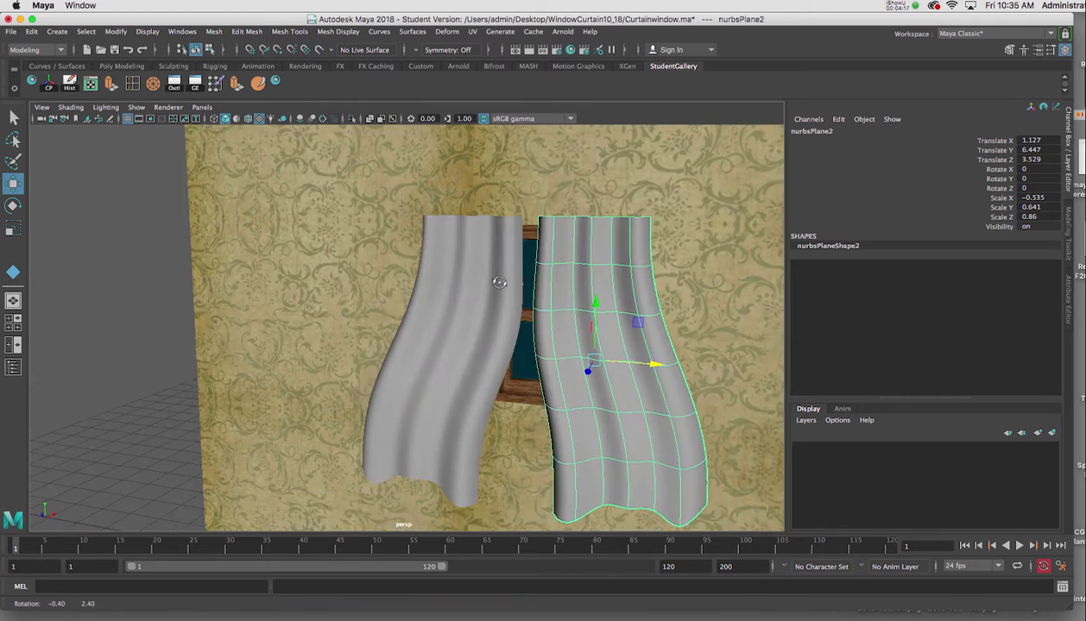
alt+drag(620, 217, 507, 266)
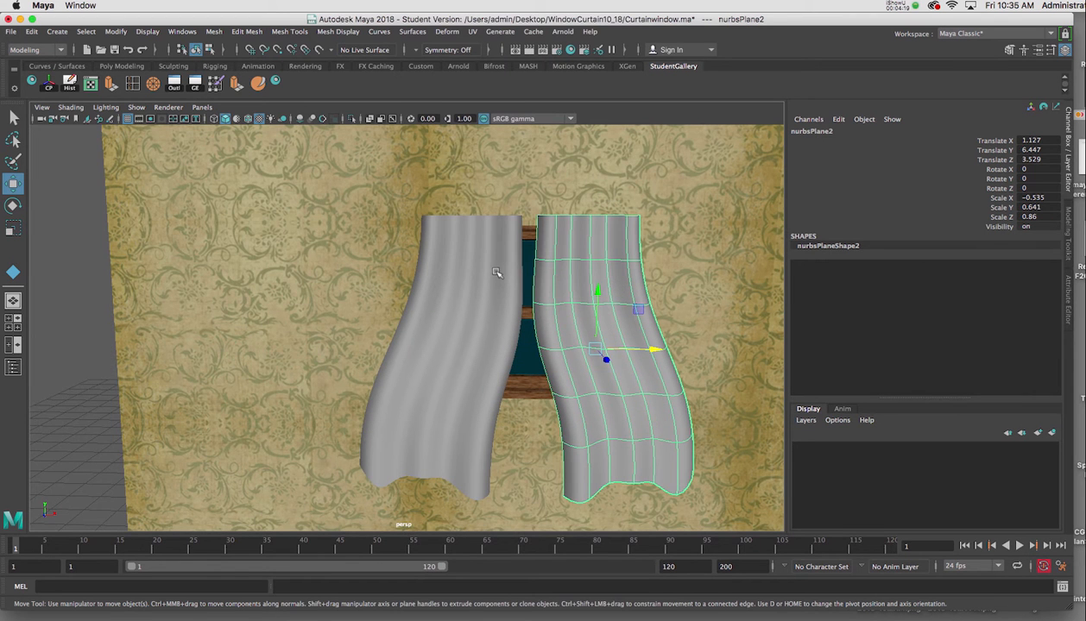
click(496, 275)
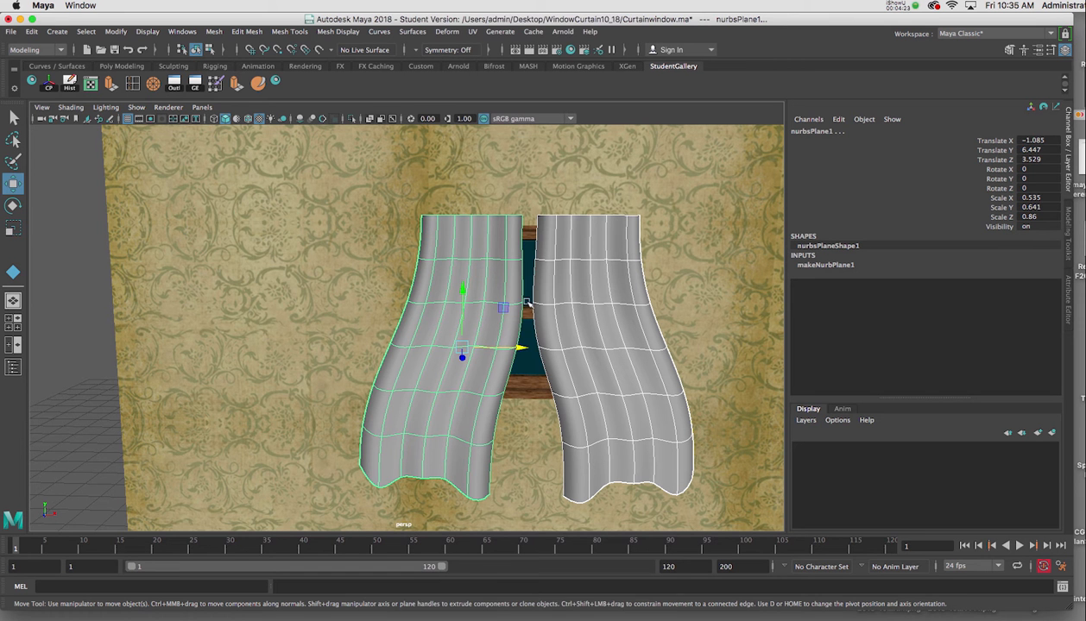
key(r)
drag(513, 348, 498, 352)
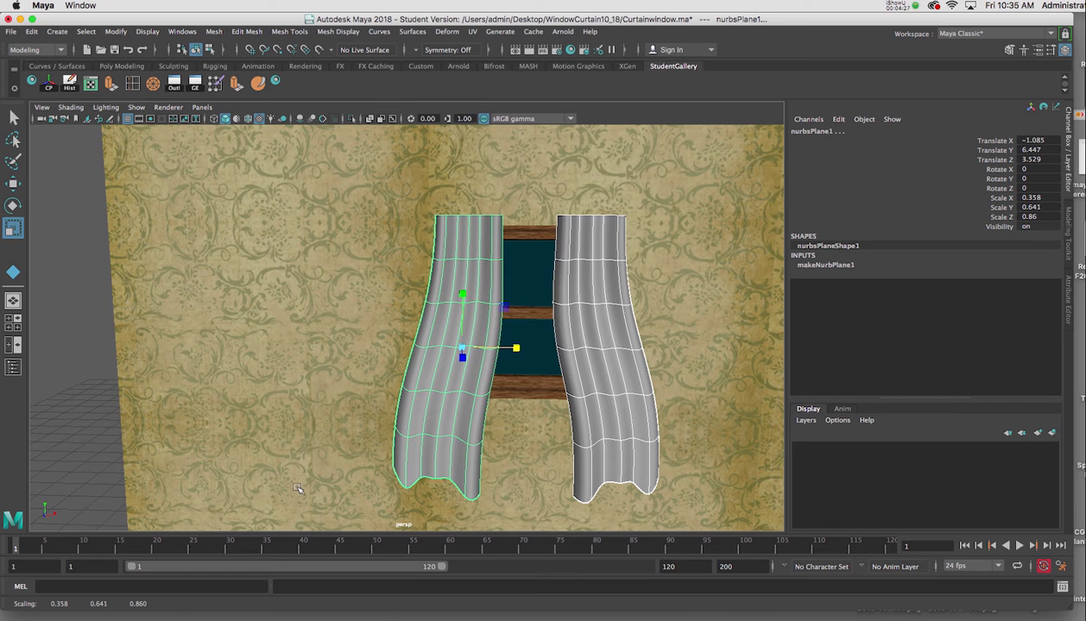
In the front view, shift both curtains together until the left one is at about X -0.886, Y 6.394.
key(space)
key(space)
scroll(321, 355, down, 3)
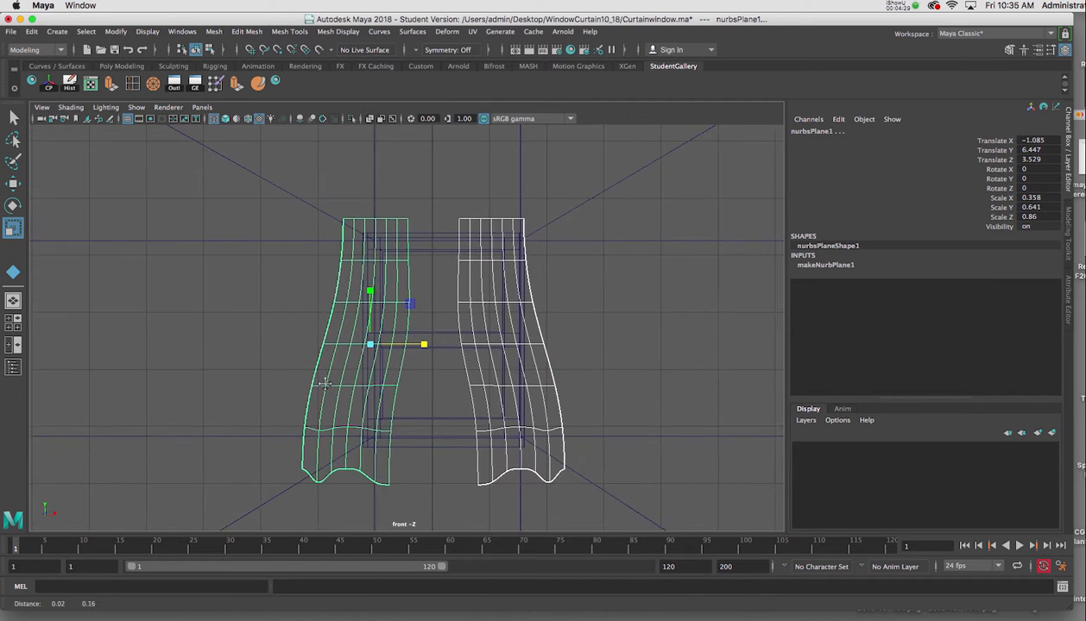
key(w)
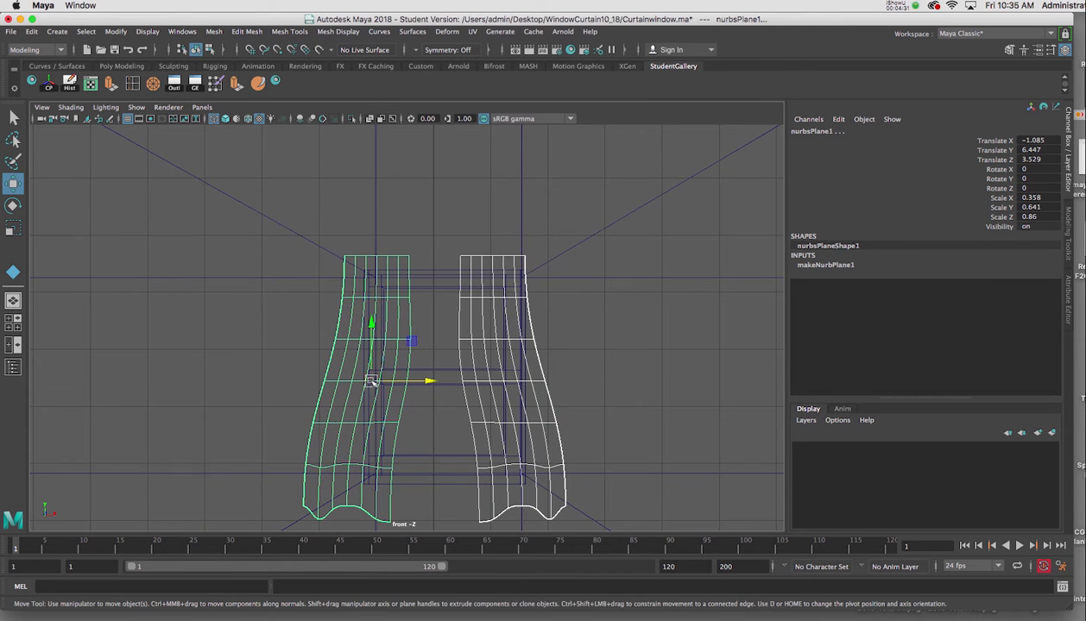
drag(371, 381, 382, 385)
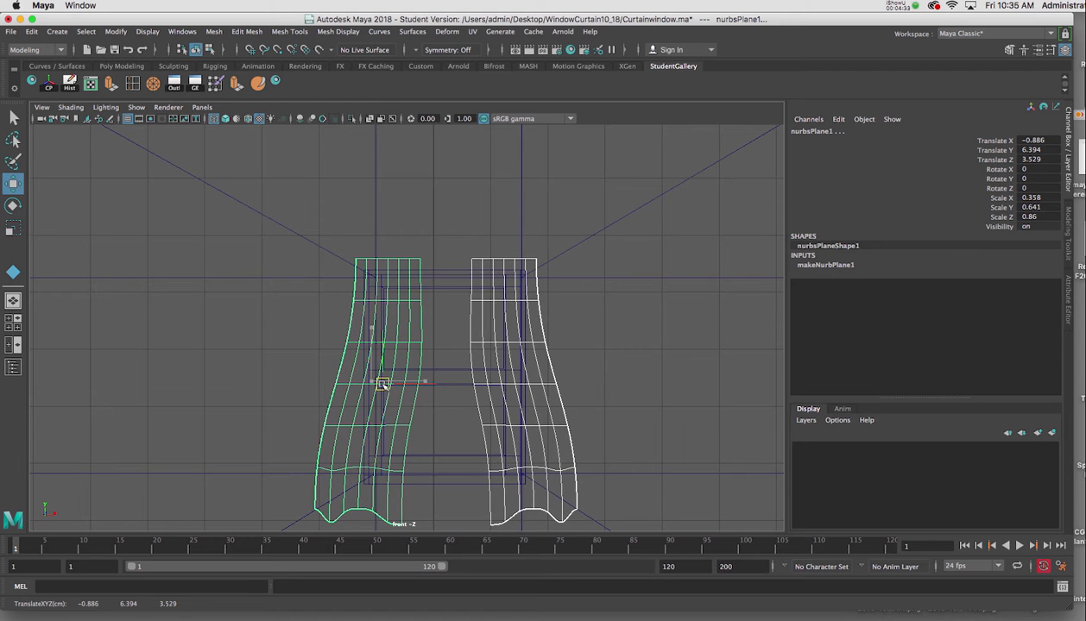
Shorten both curtains to about 0.548 in Scale Y and raise them to about 6.718 in Translate Y.
key(r)
drag(381, 329, 383, 307)
key(w)
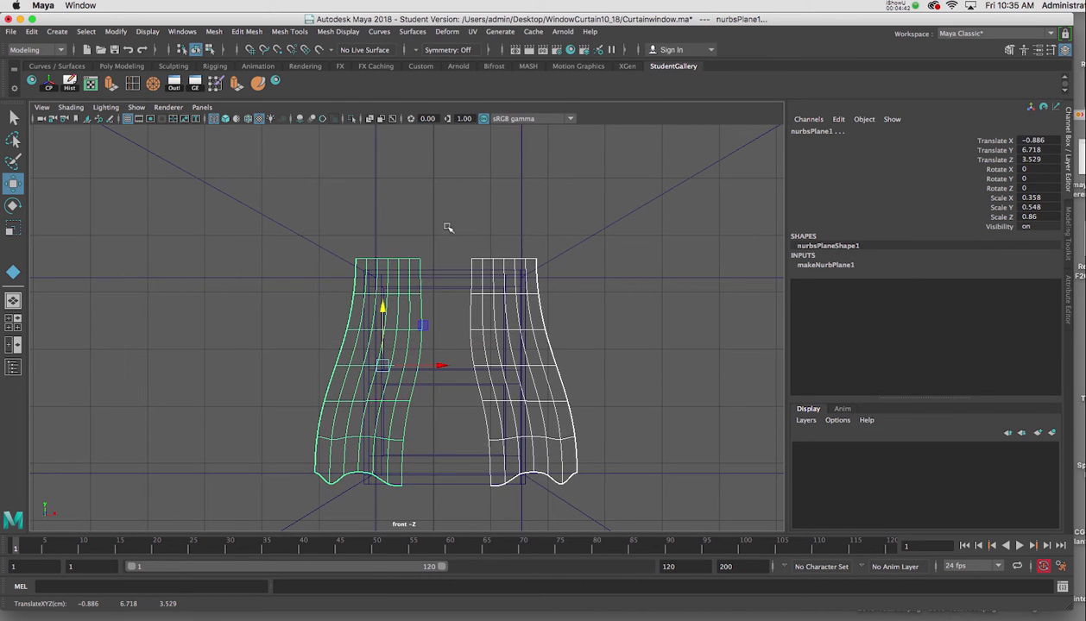
In the wireframe side view, move both curtains back close to the window at about 0.454 in Translate Z.
key(space)
key(space)
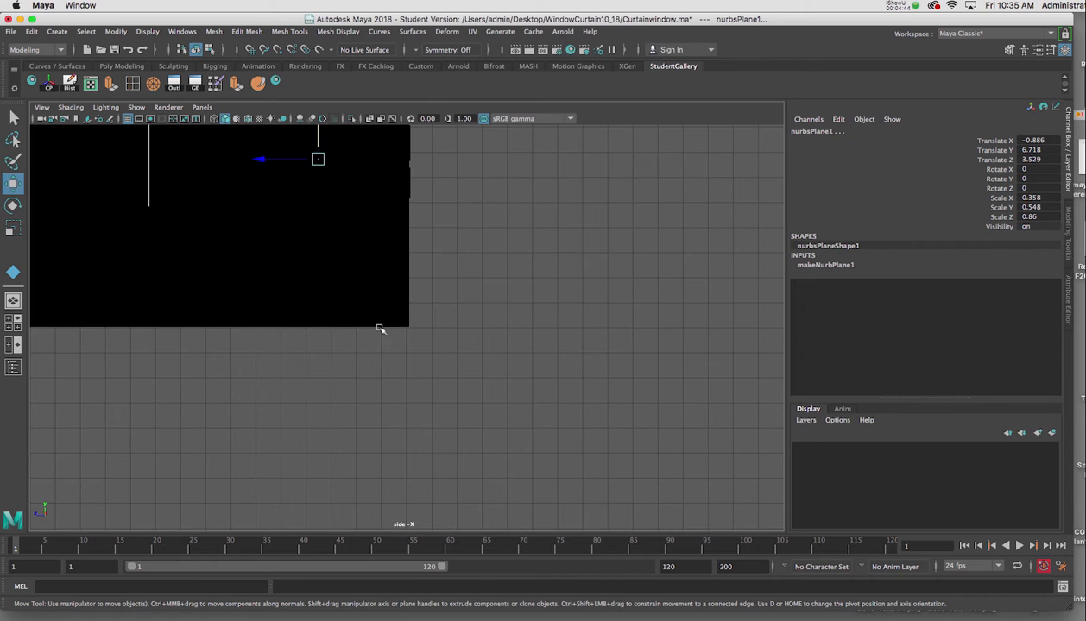
alt+middle_drag(315, 246, 503, 387)
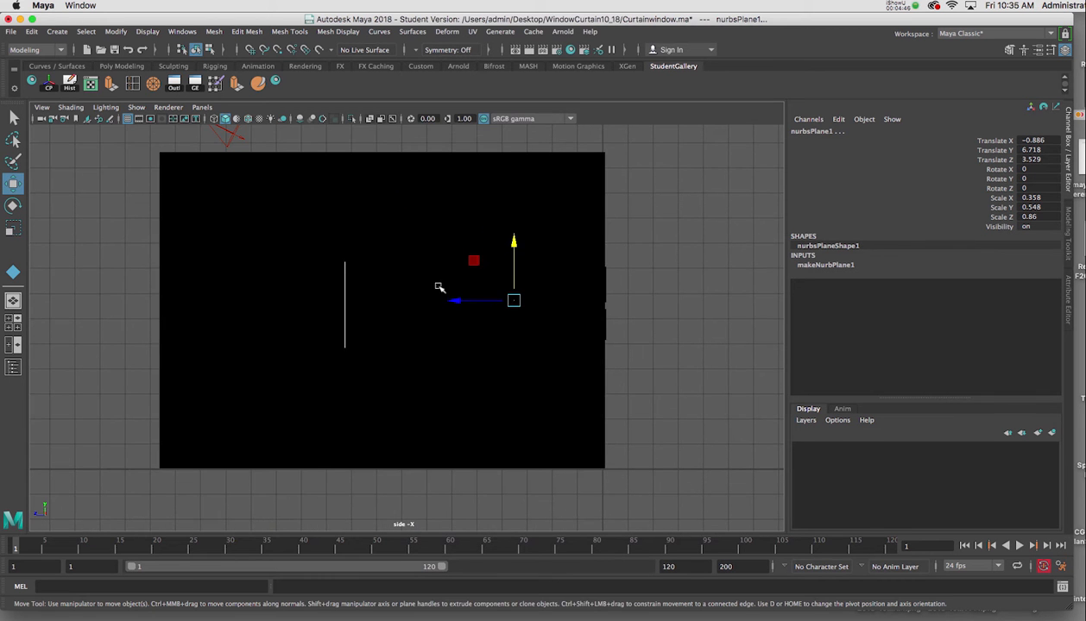
key(4)
alt+right_drag(491, 262, 478, 354)
key(f)
alt+middle_drag(477, 354, 450, 383)
alt+right_drag(478, 358, 399, 346)
drag(347, 332, 473, 339)
key(f)
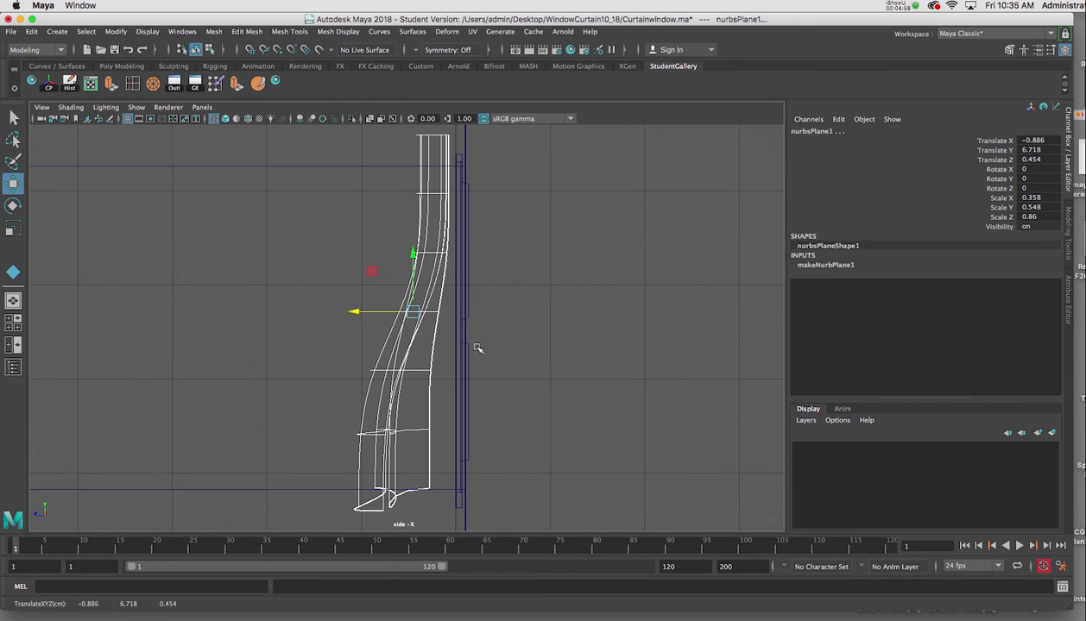
scroll(466, 333, down, 3)
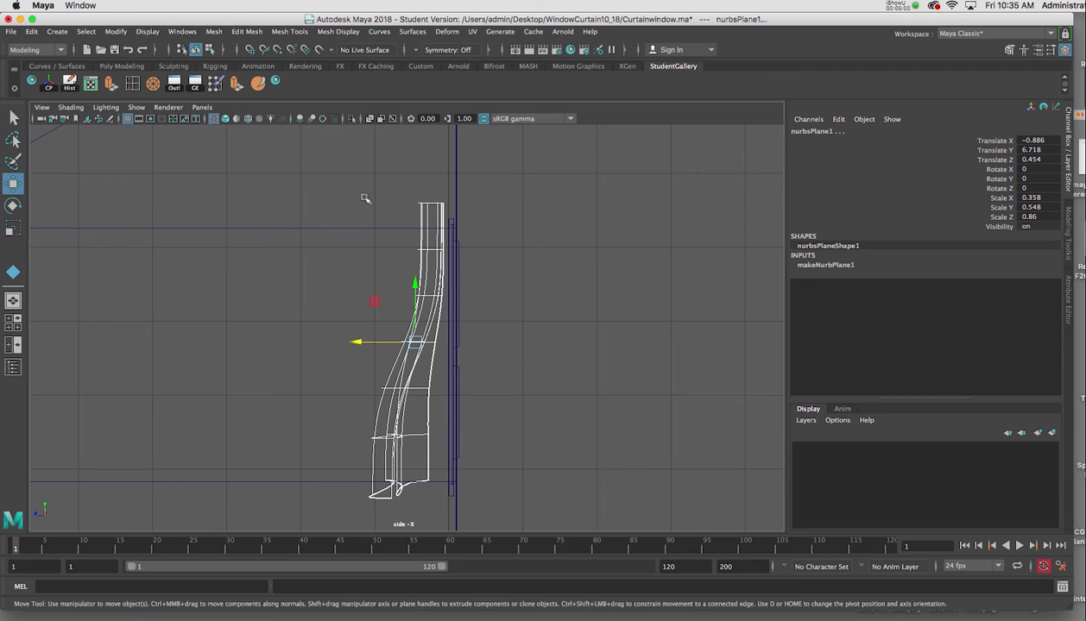
Create a polygon cylinder as a curtain rod near the curtain tops, about 0.051 in radius and 3.067 in height, running across the window.
key(space)
click(269, 156)
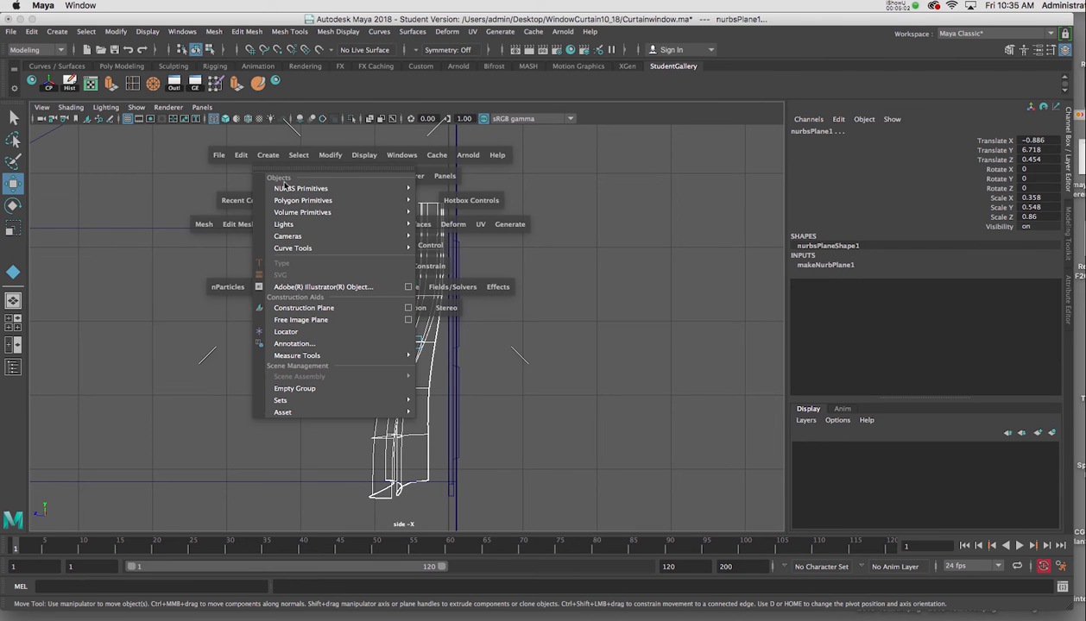
mouse_move(302, 200)
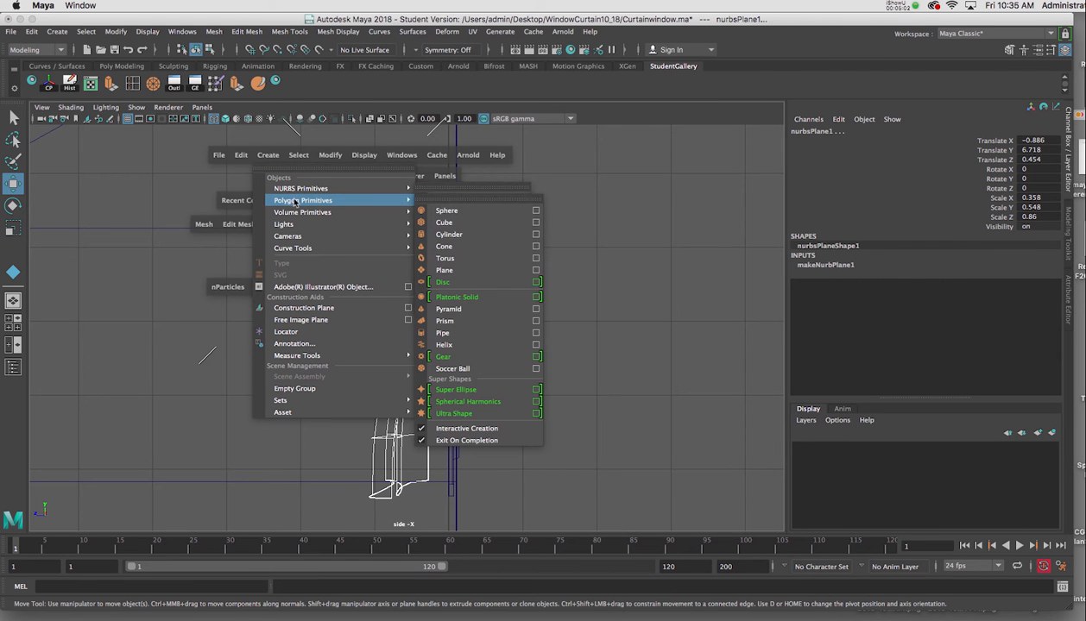
click(448, 235)
click(404, 211)
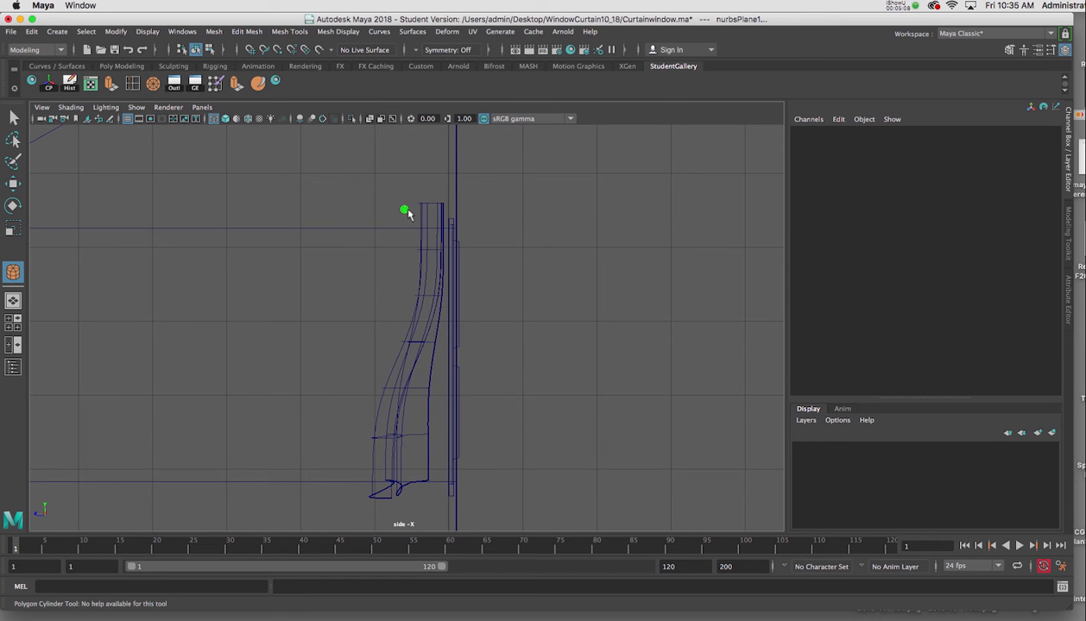
drag(409, 212, 530, 239)
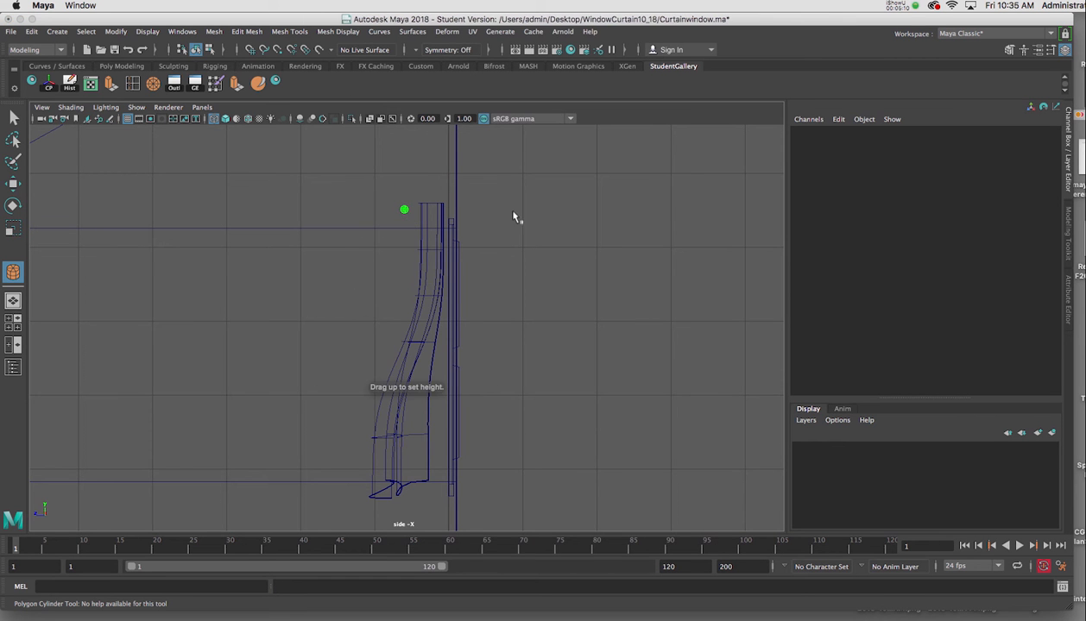
key(space)
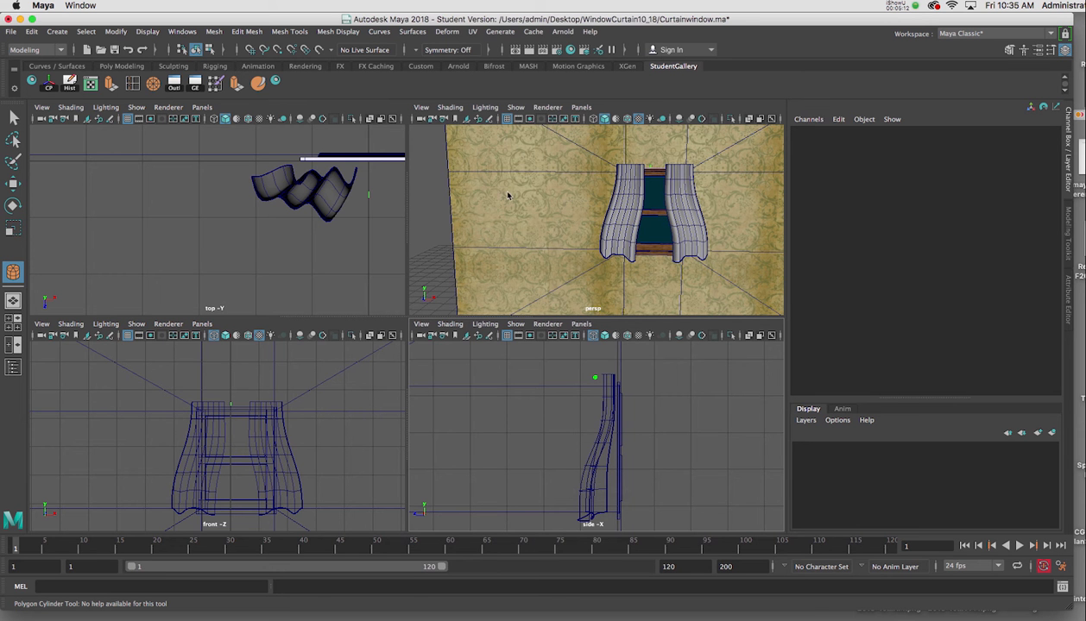
key(space)
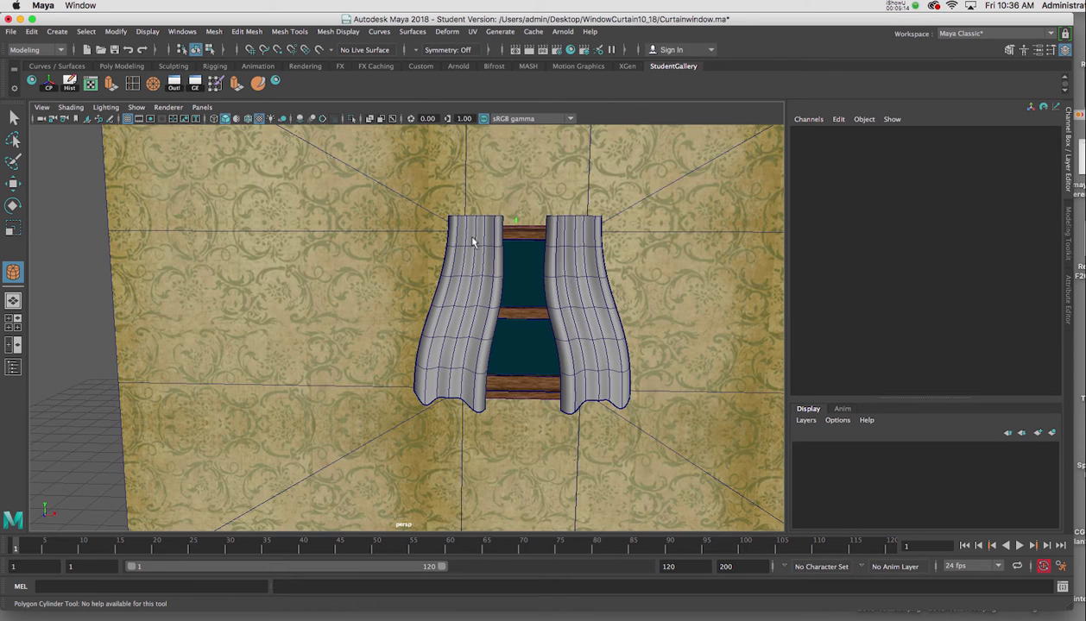
alt+drag(505, 225, 754, 257)
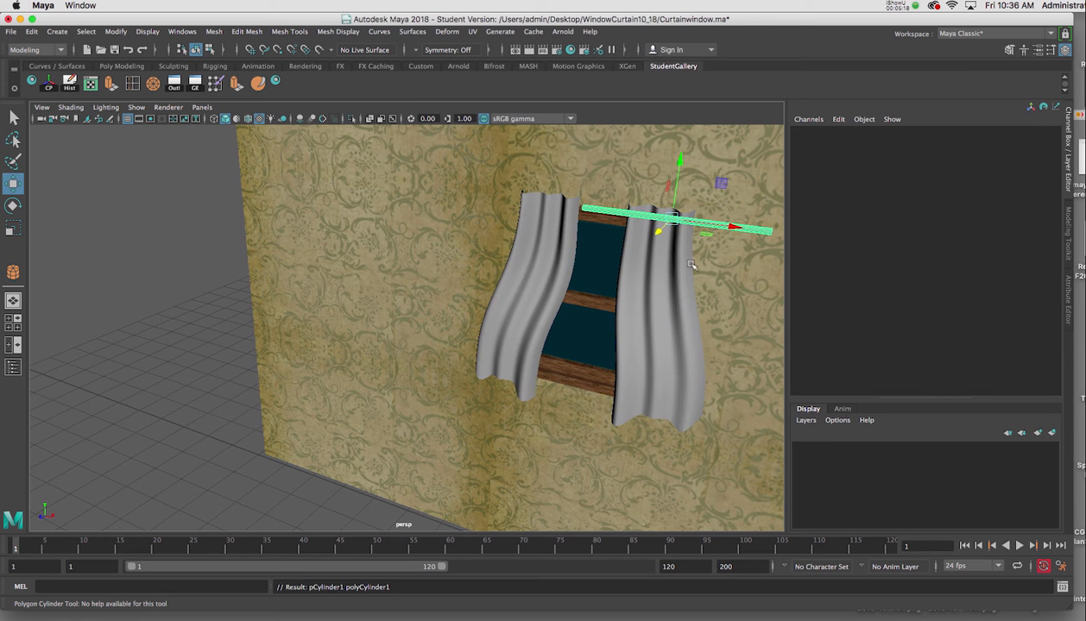
In the front view, move the rod to about X 0.227, Y 8.448 and scale it to about 1.301 in X, 0.714 in Y and Z.
key(w)
key(space)
key(space)
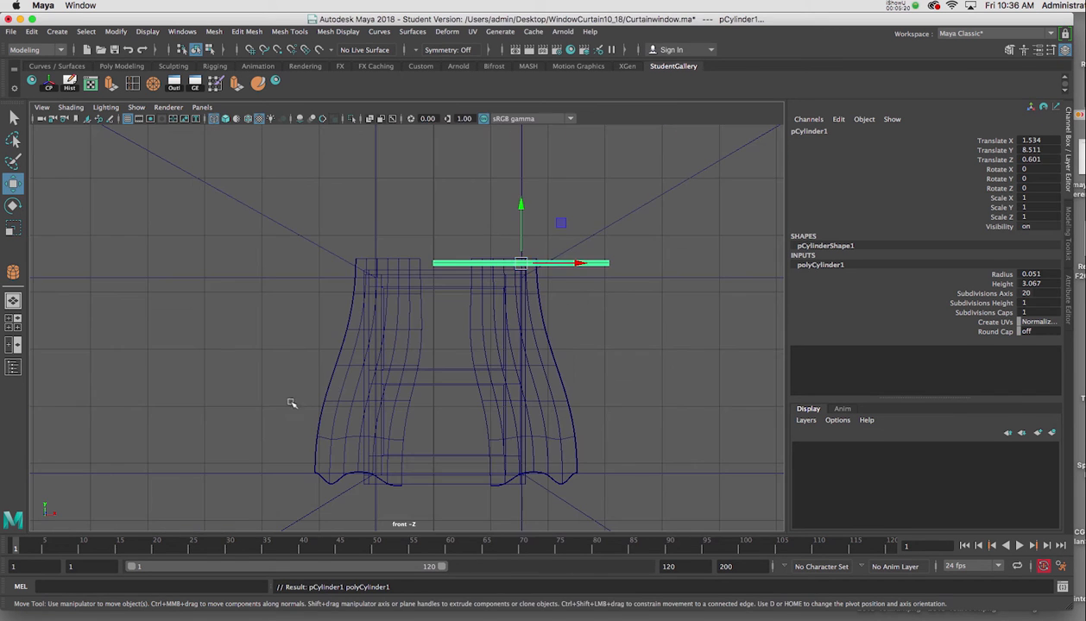
drag(520, 267, 420, 275)
key(r)
drag(484, 267, 528, 271)
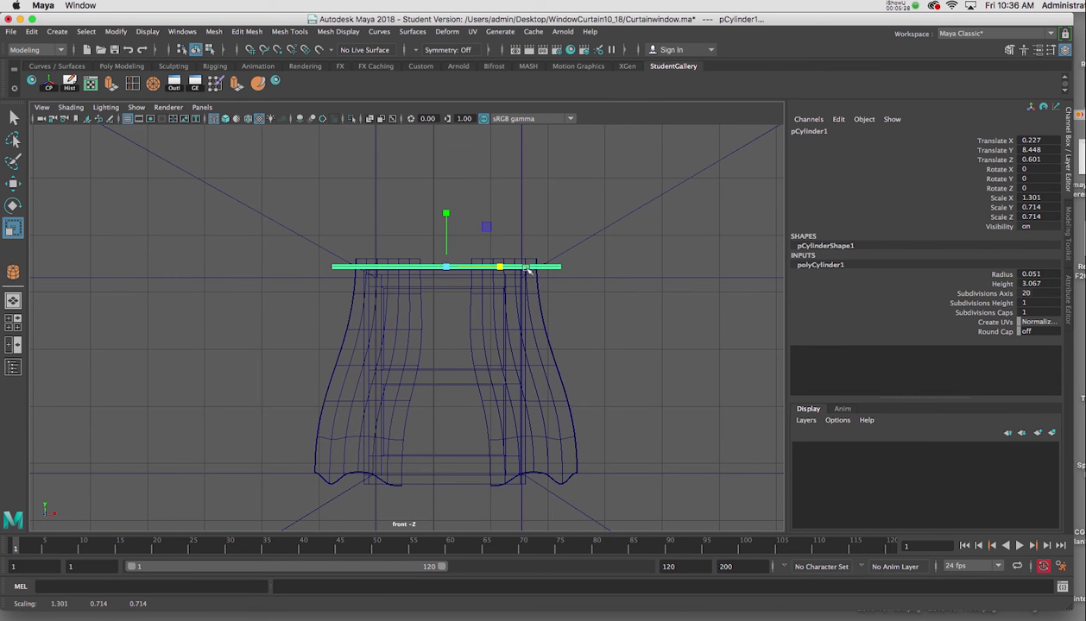
In the perspective view, push the rod back through the curtain folds to about 0.269 in Translate Z and shorten it to about 1.163 in Scale X.
key(space)
key(space)
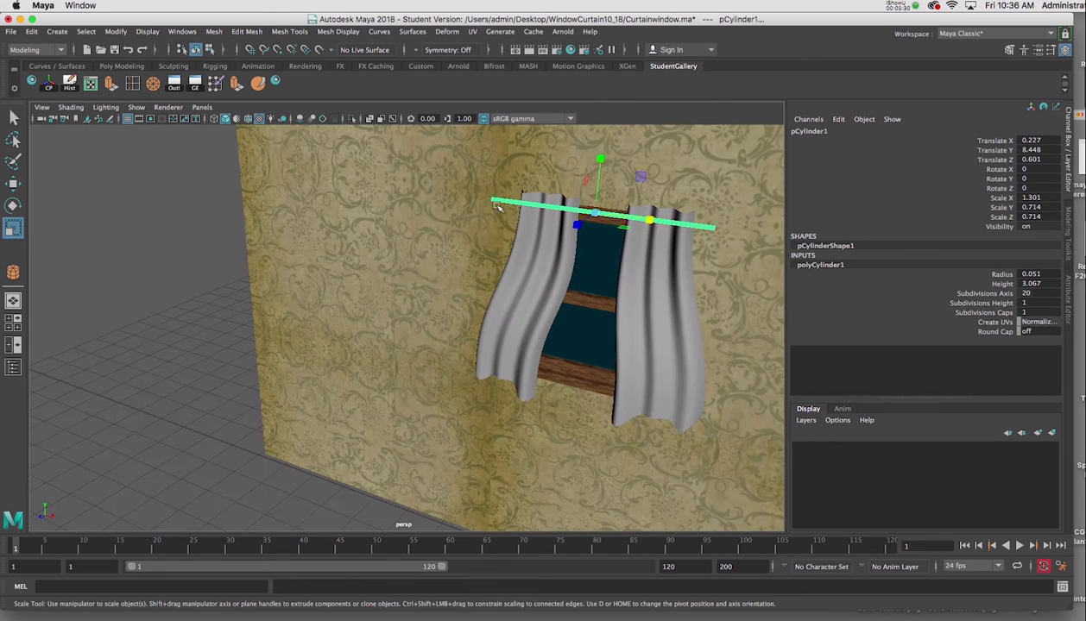
alt+drag(627, 176, 472, 215)
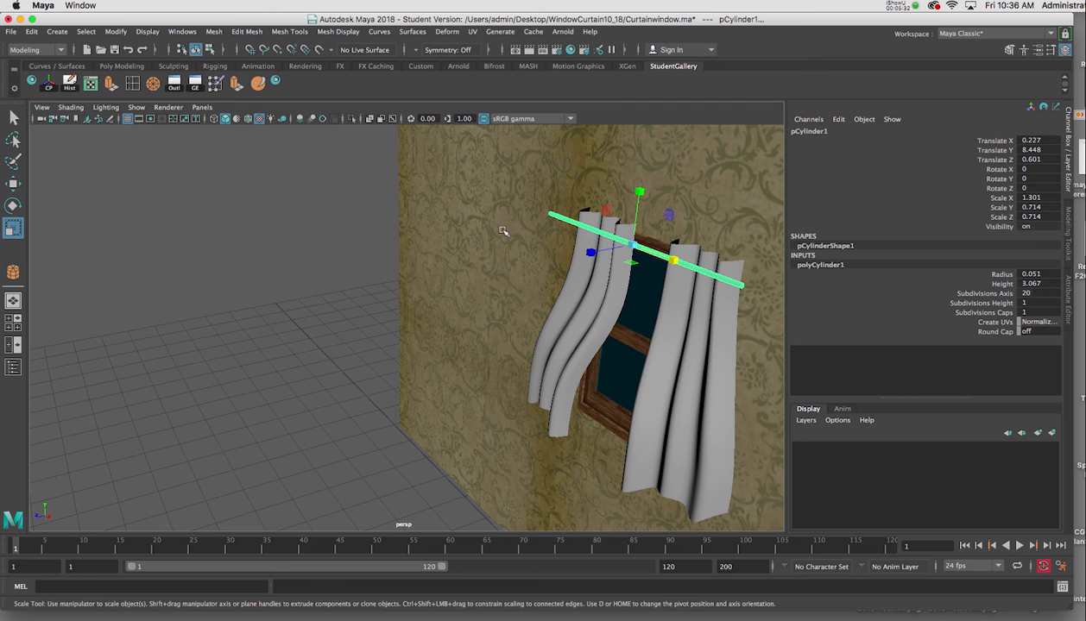
key(w)
drag(589, 255, 567, 275)
key(r)
alt+drag(635, 282, 514, 253)
alt+middle_drag(514, 254, 423, 237)
alt+drag(417, 247, 495, 248)
alt+drag(432, 272, 480, 278)
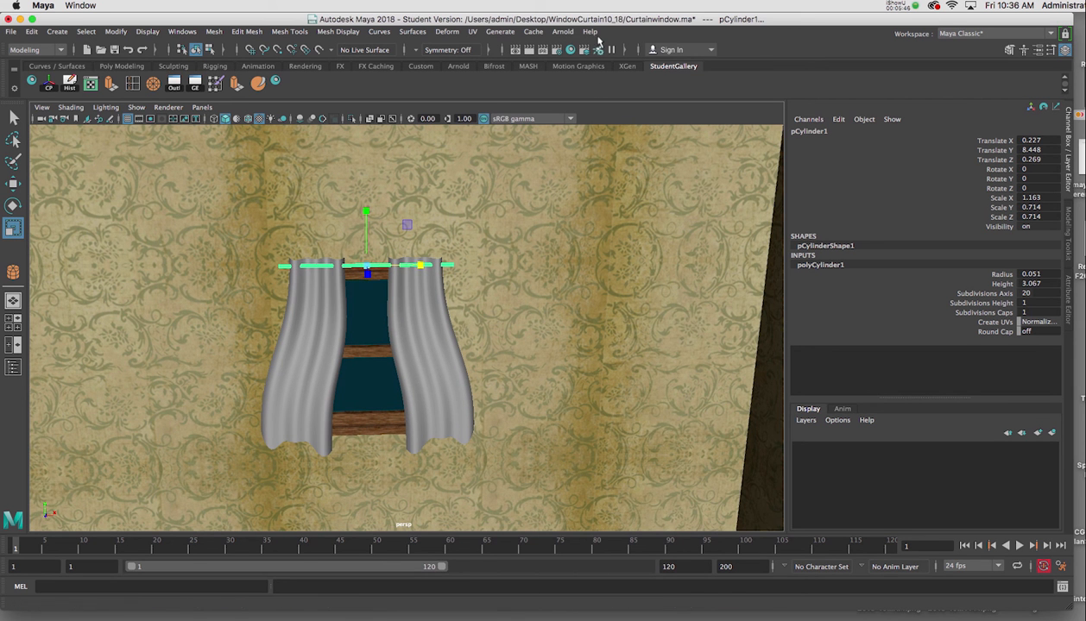